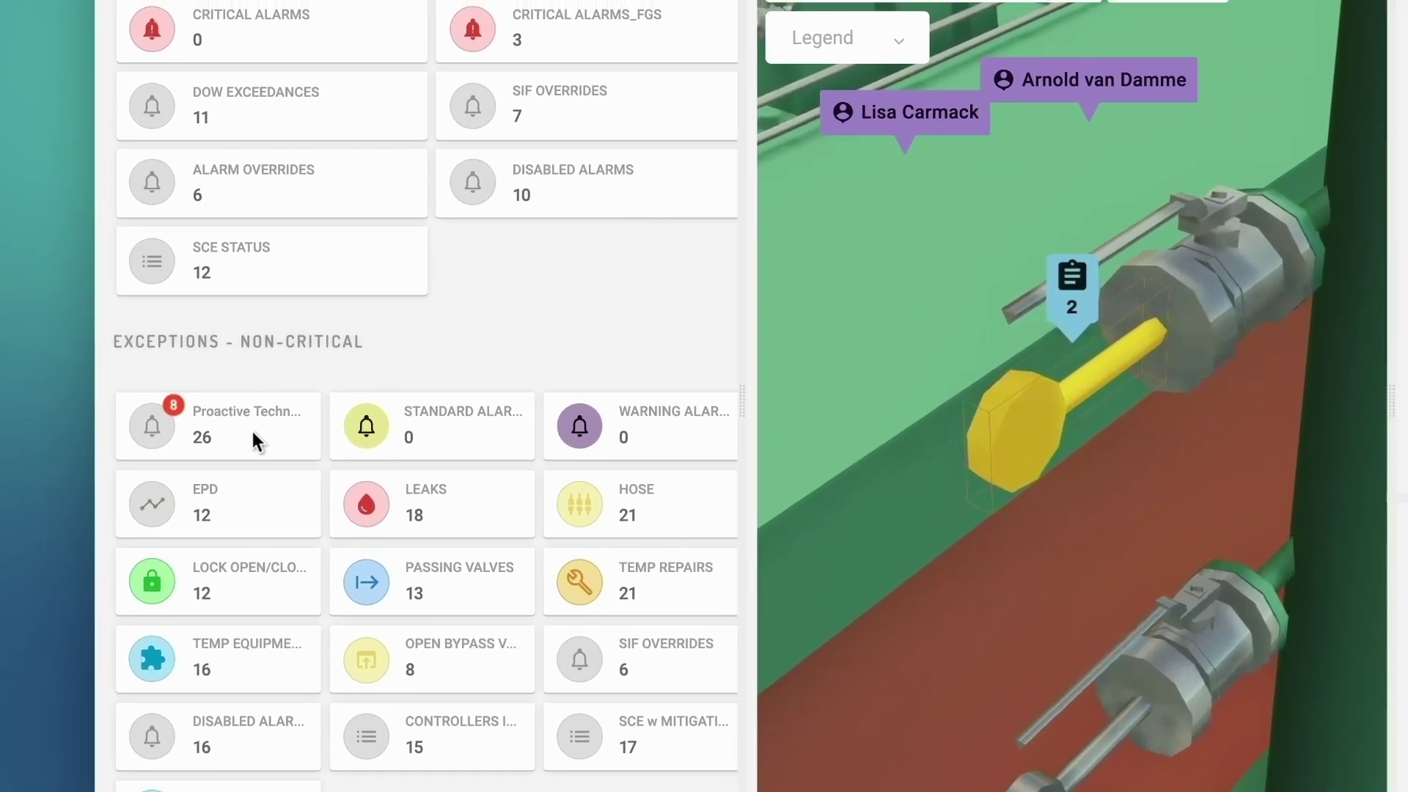
Open alert UAS51591's full details and view its 41-LT-652 trend and the 3D plant model
left_click(249, 421)
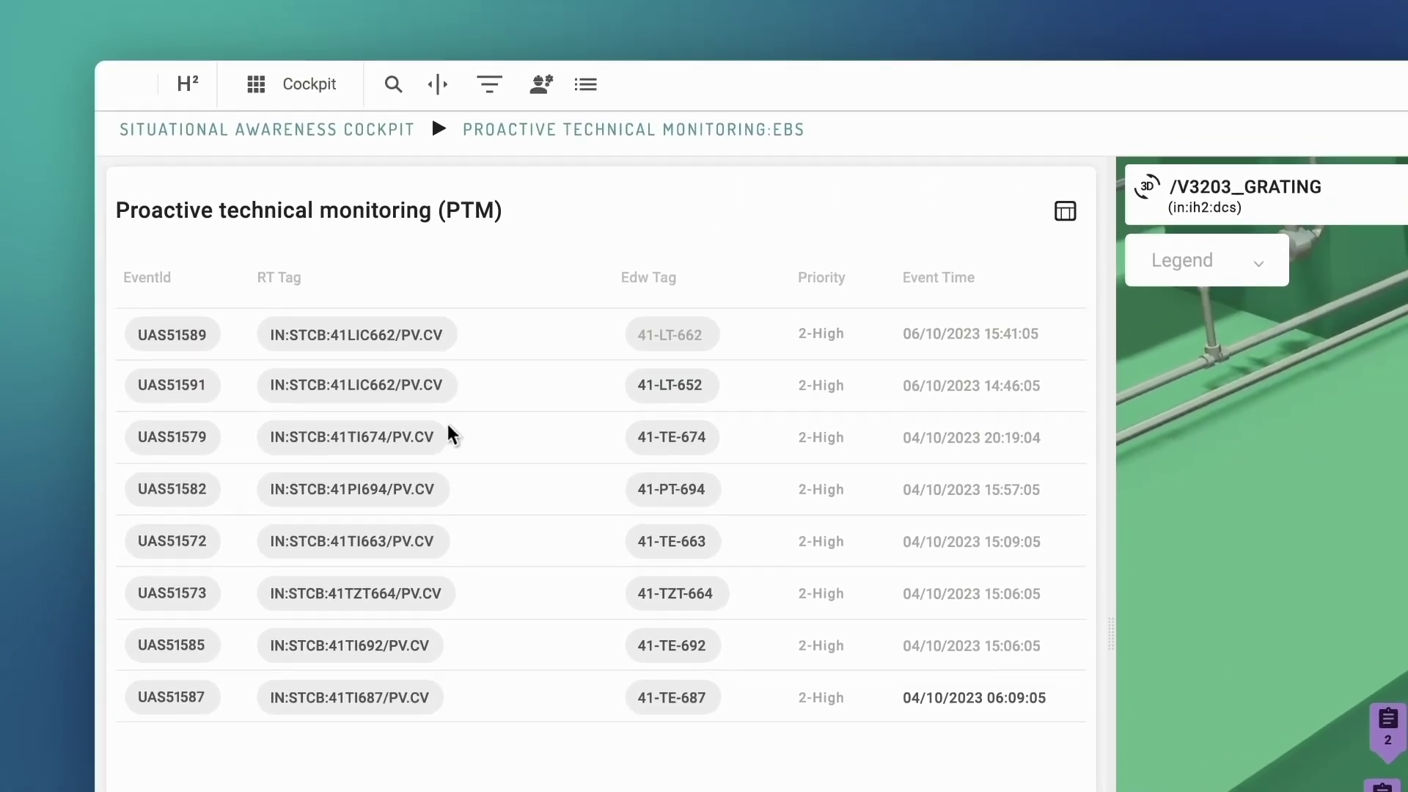
left_click(449, 406)
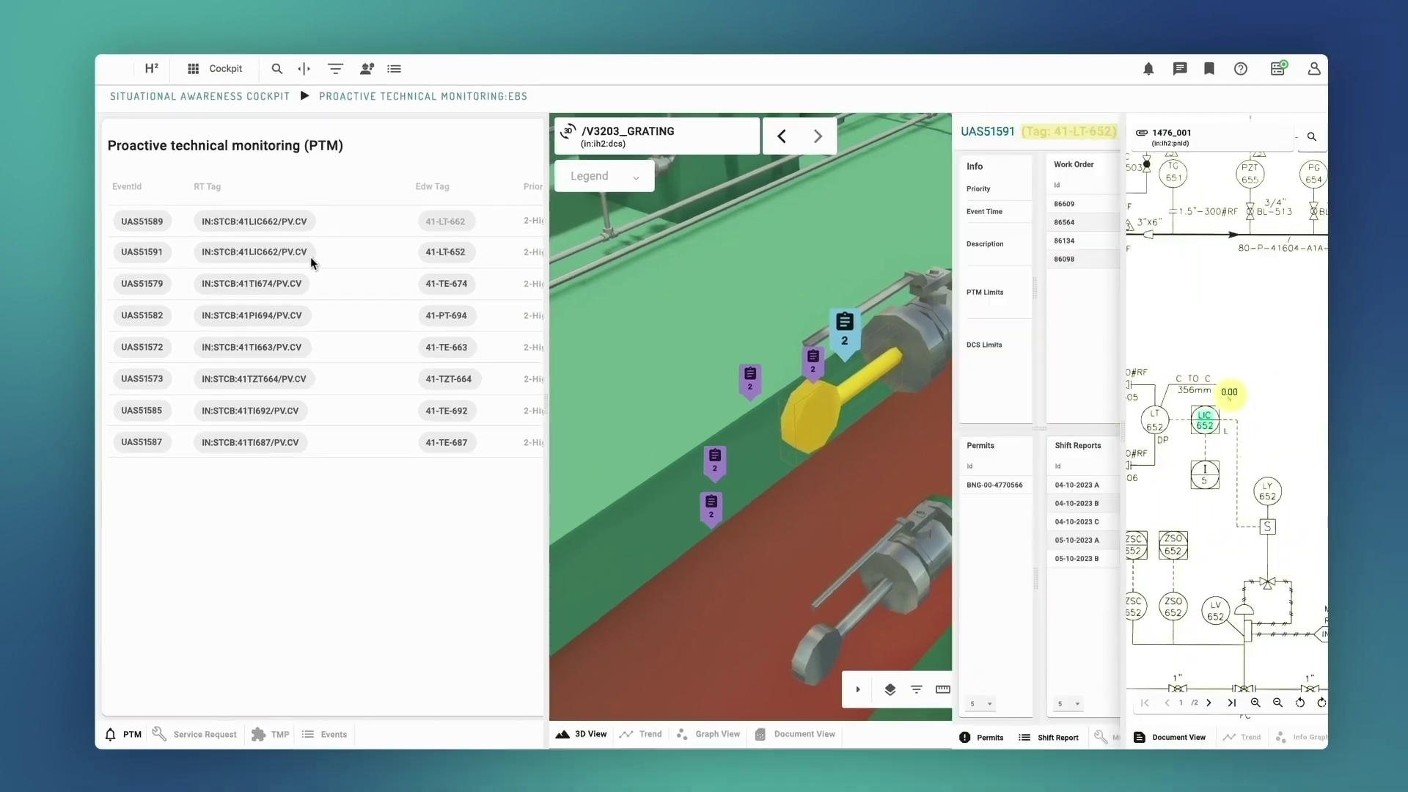
left_click(310, 257)
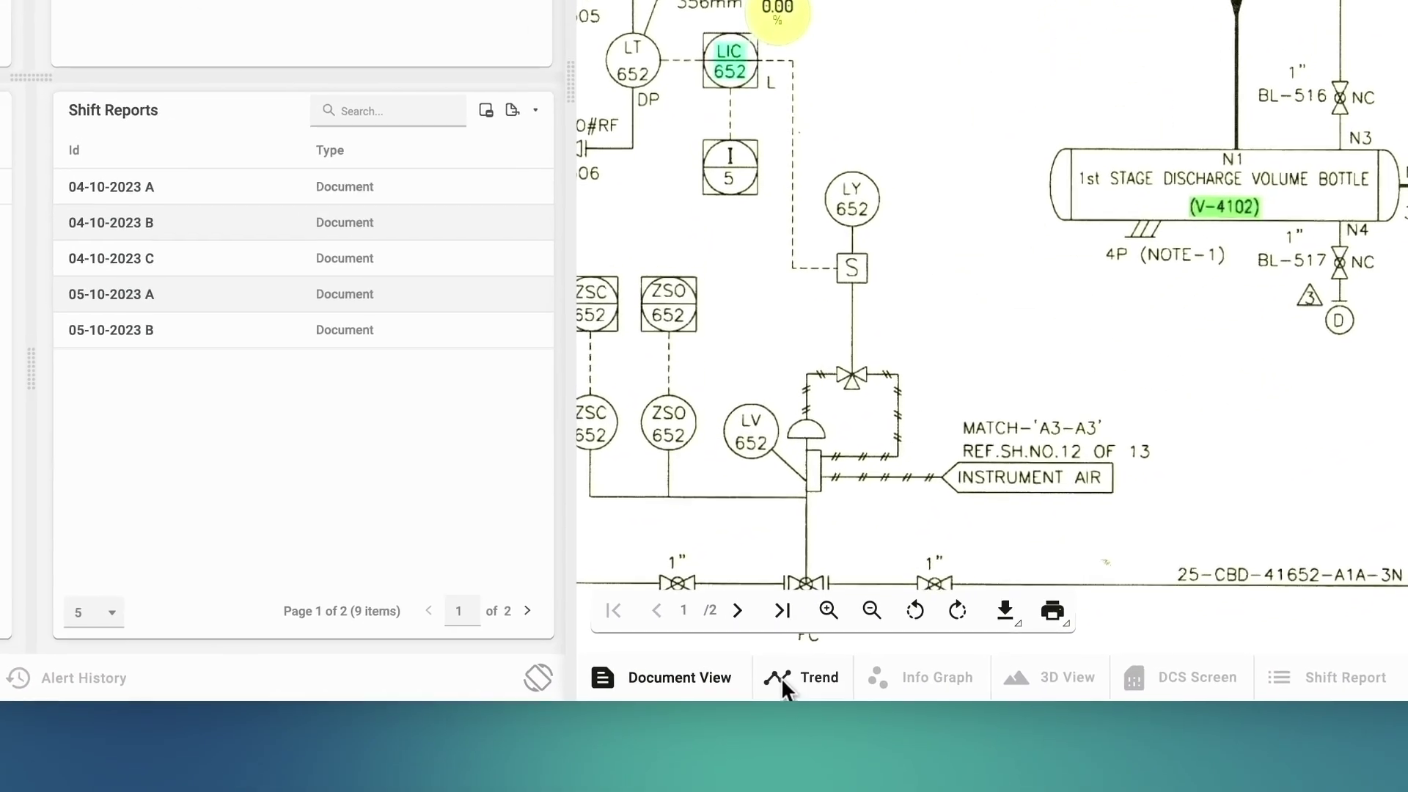
left_click(781, 678)
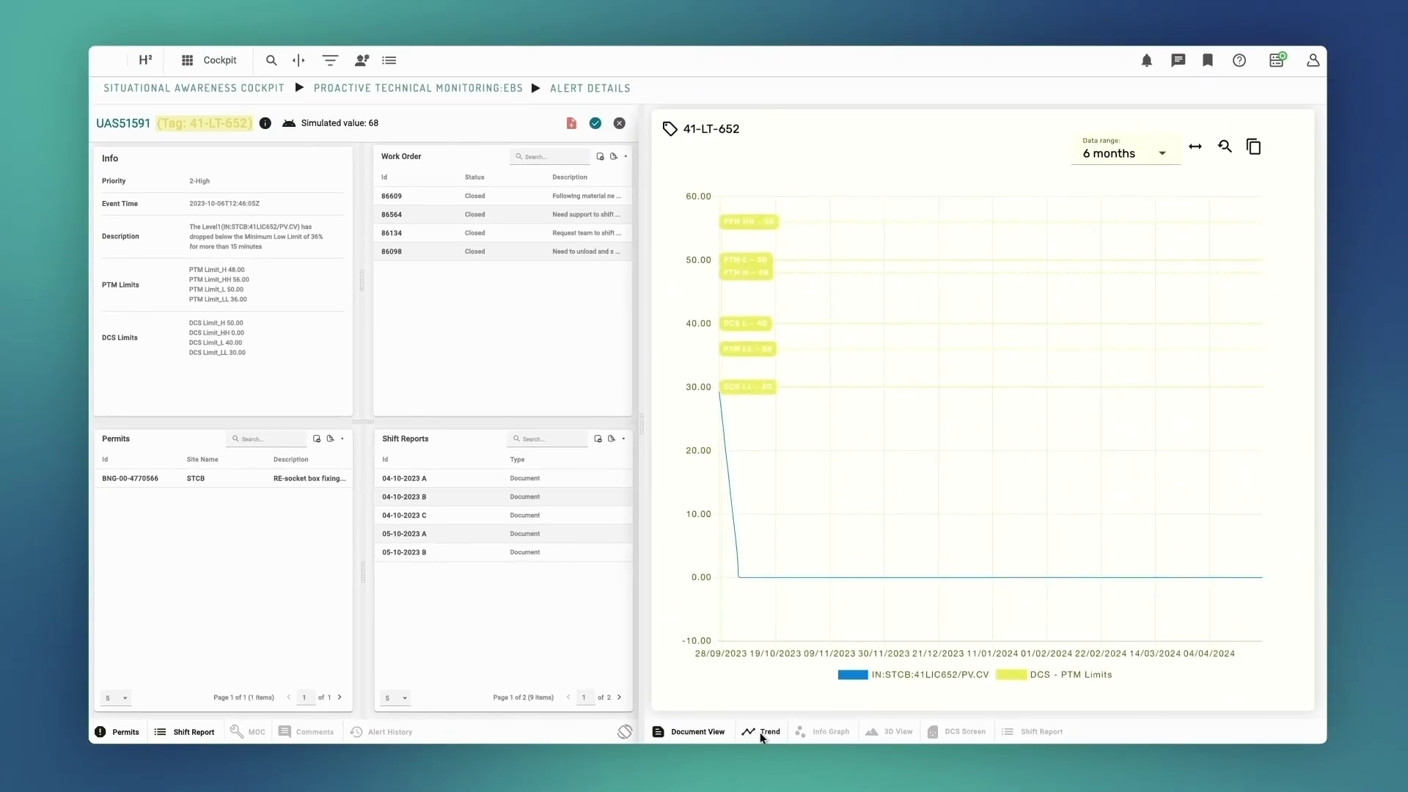
left_click(879, 733)
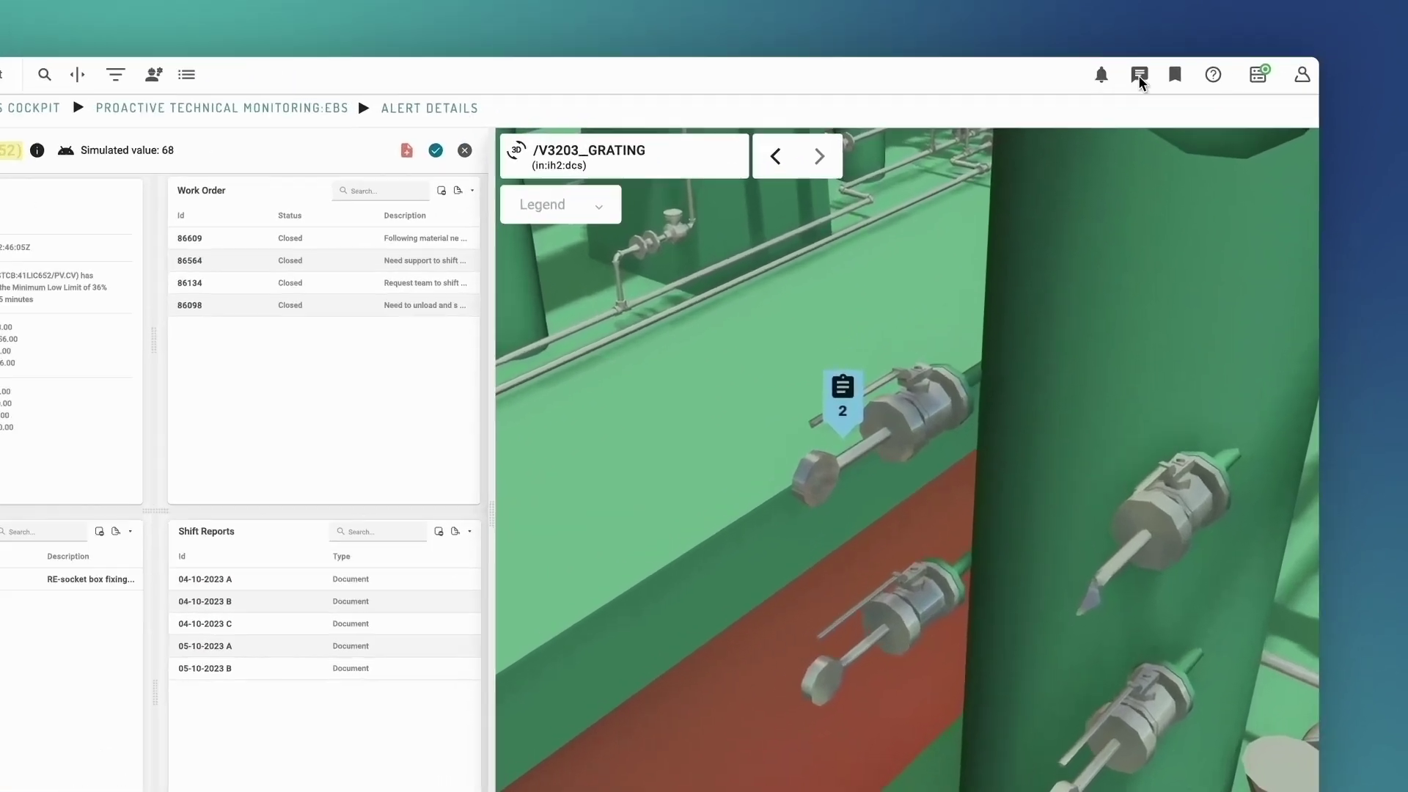
Ask Asset Copilot whether there are any events similar to UAS51591
left_click(1178, 60)
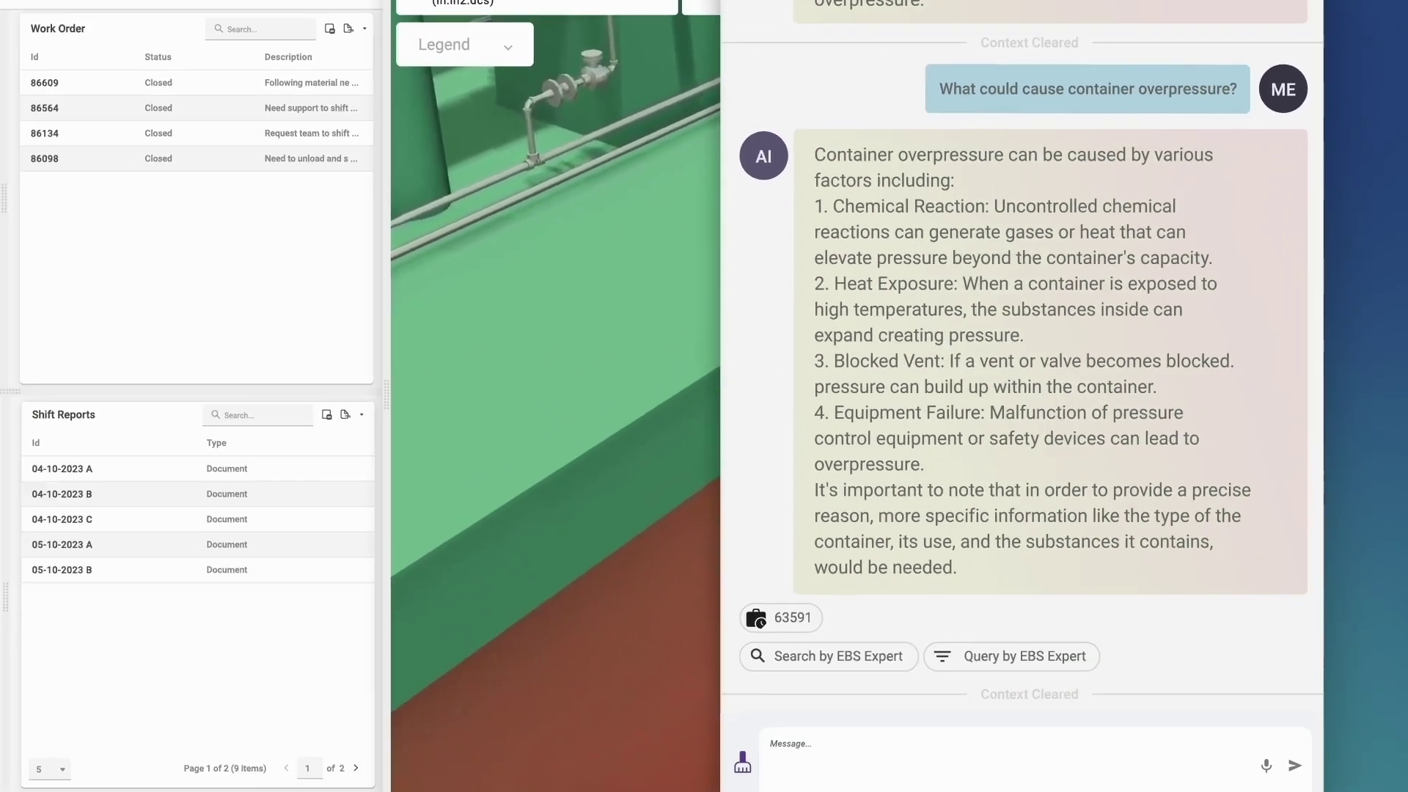
type("Are there any similar events to UAS51591?")
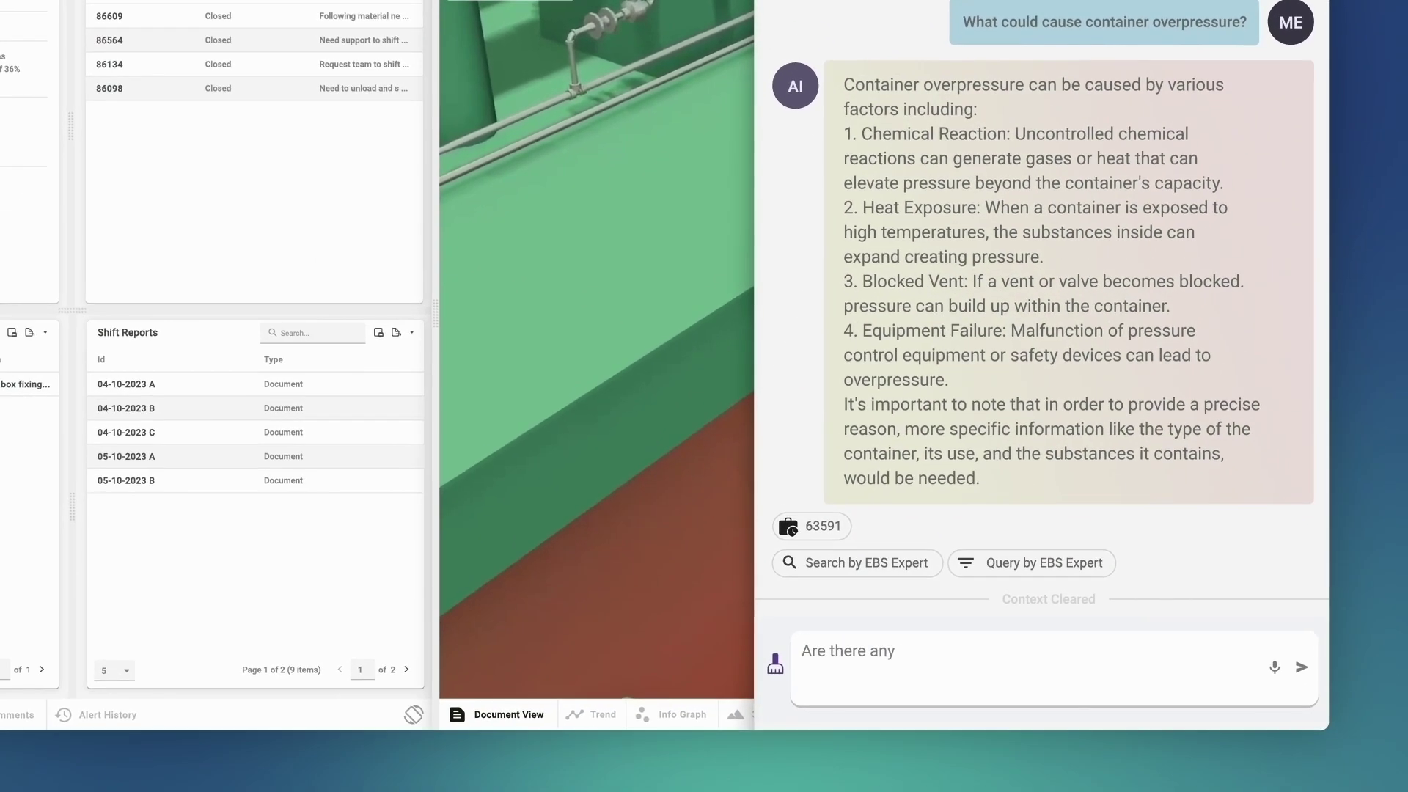
key("Return")
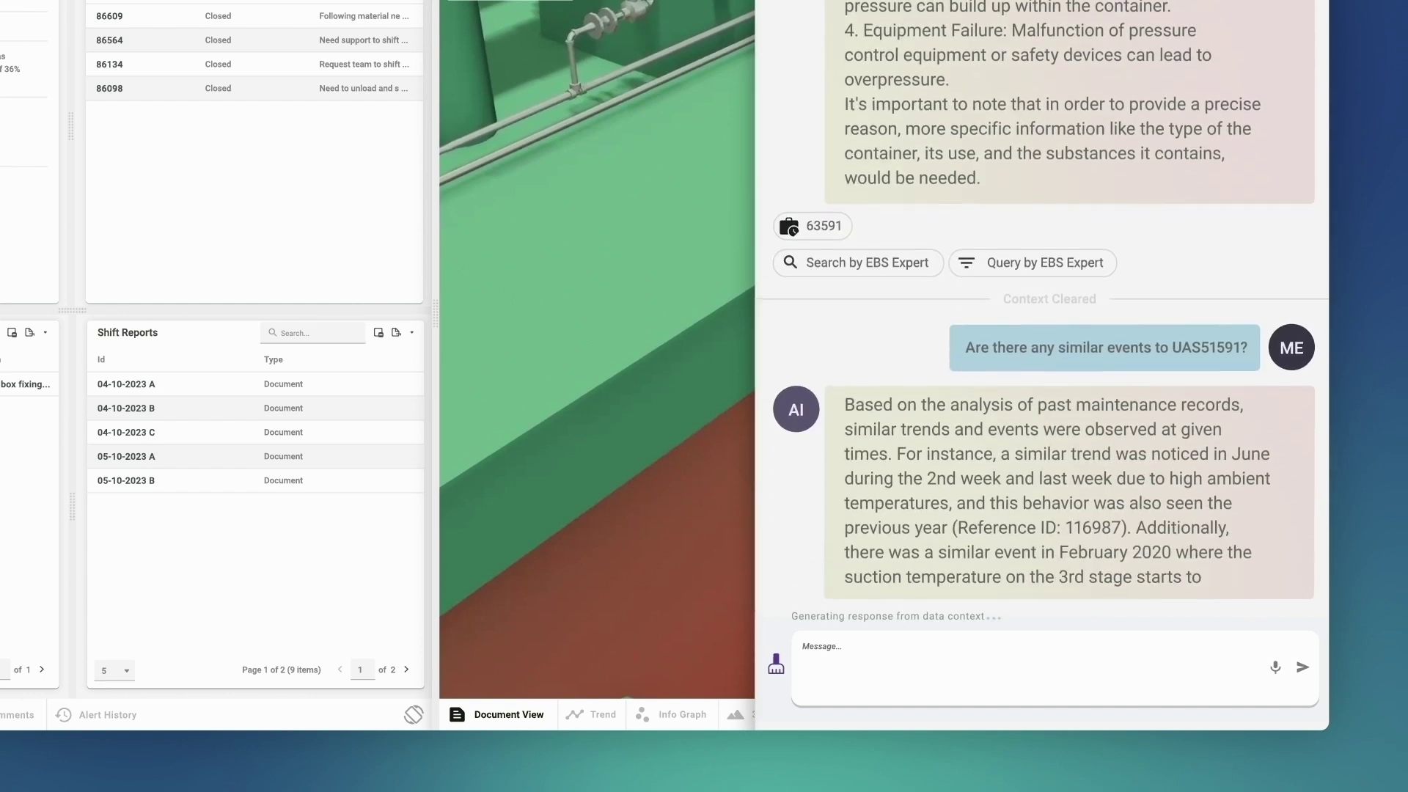
Read through reference 116987's record, then show the alert's Info Graph
left_click(821, 557)
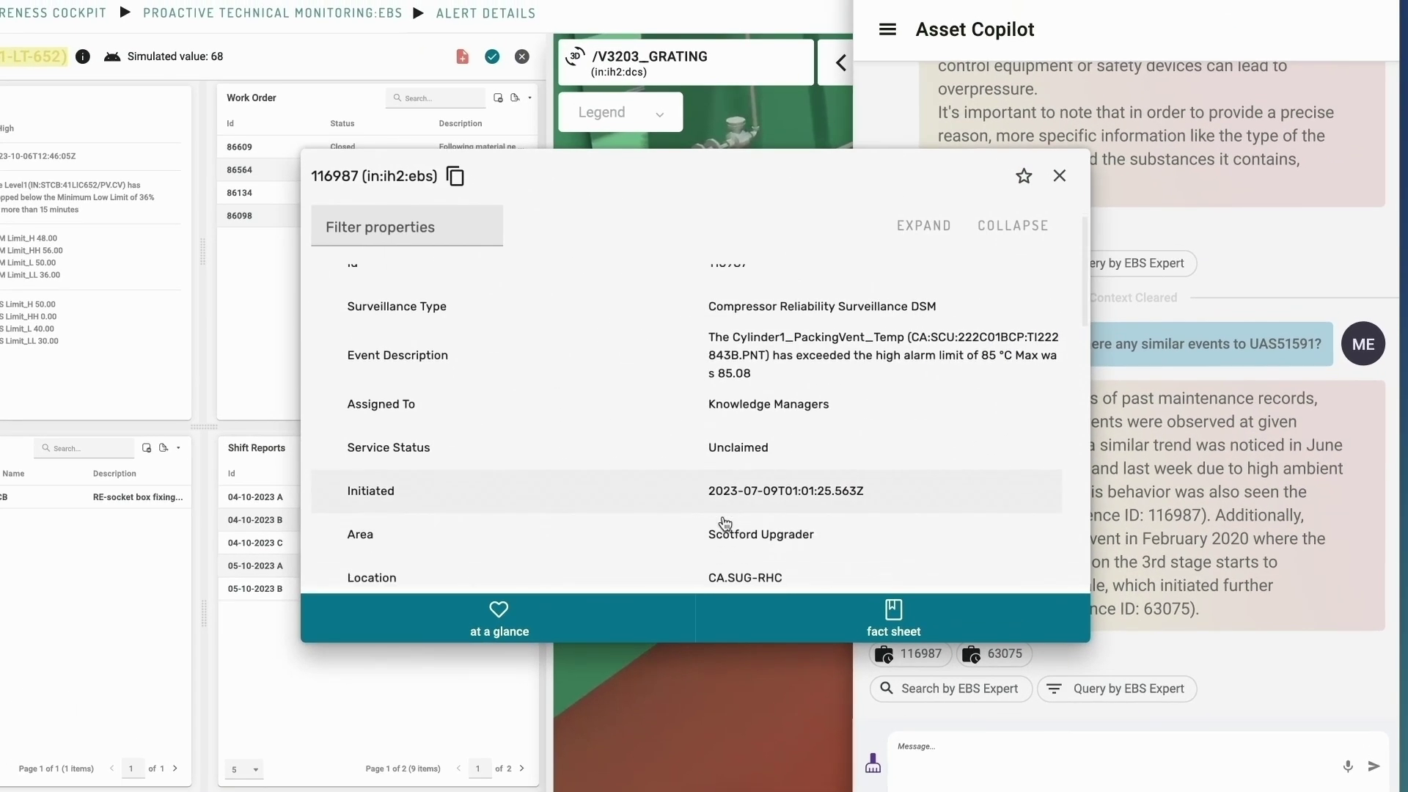
scroll(725, 523, "down", 10)
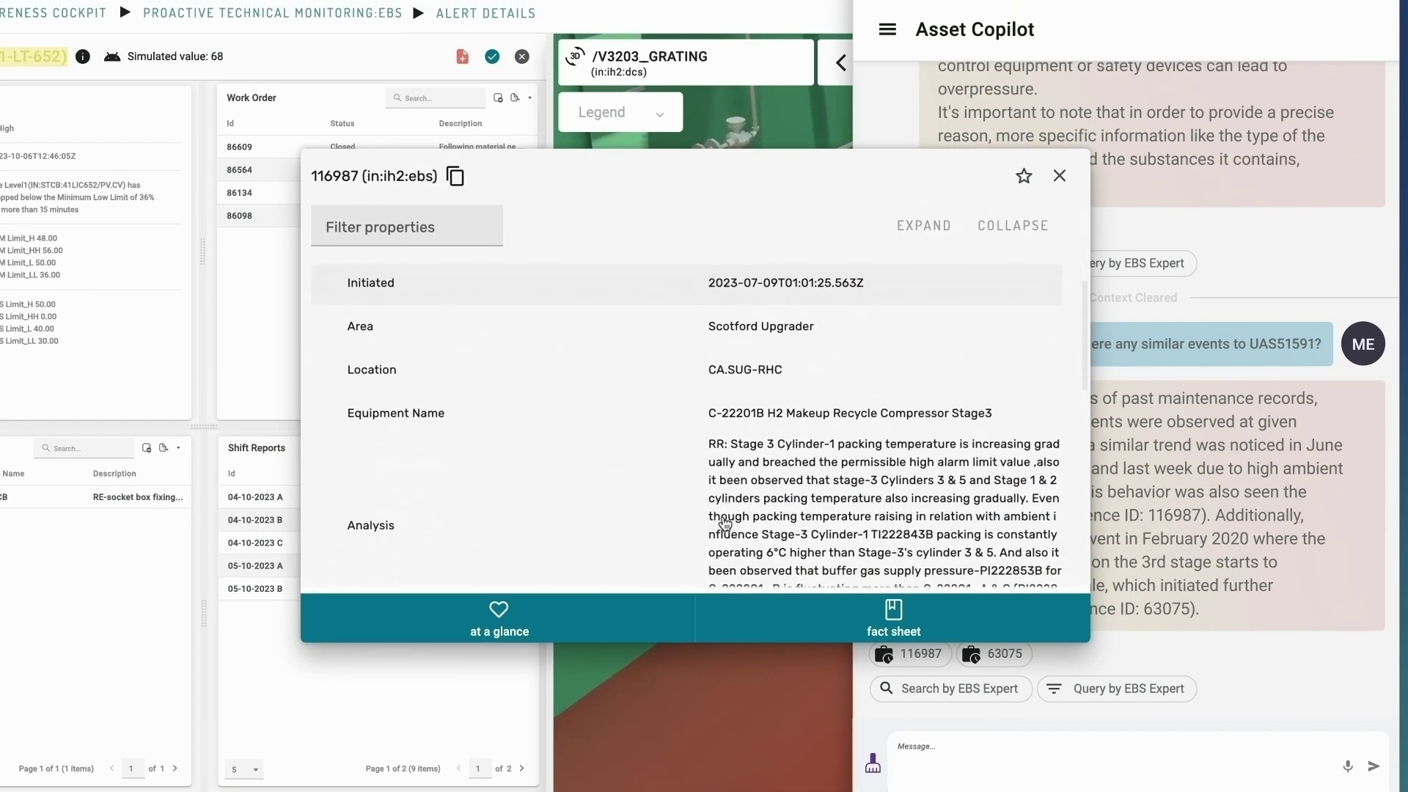
scroll(724, 523, "down", 3)
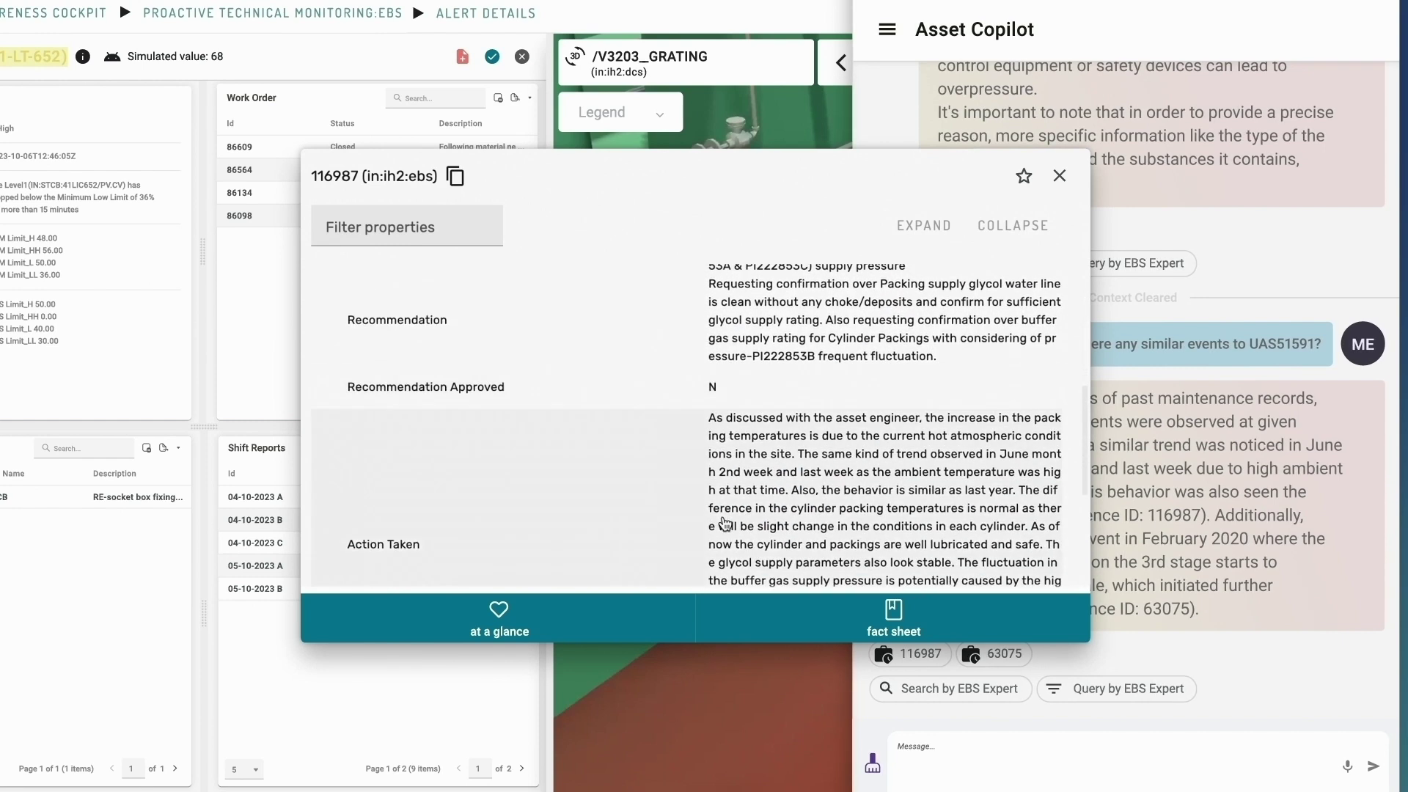
left_click(1060, 177)
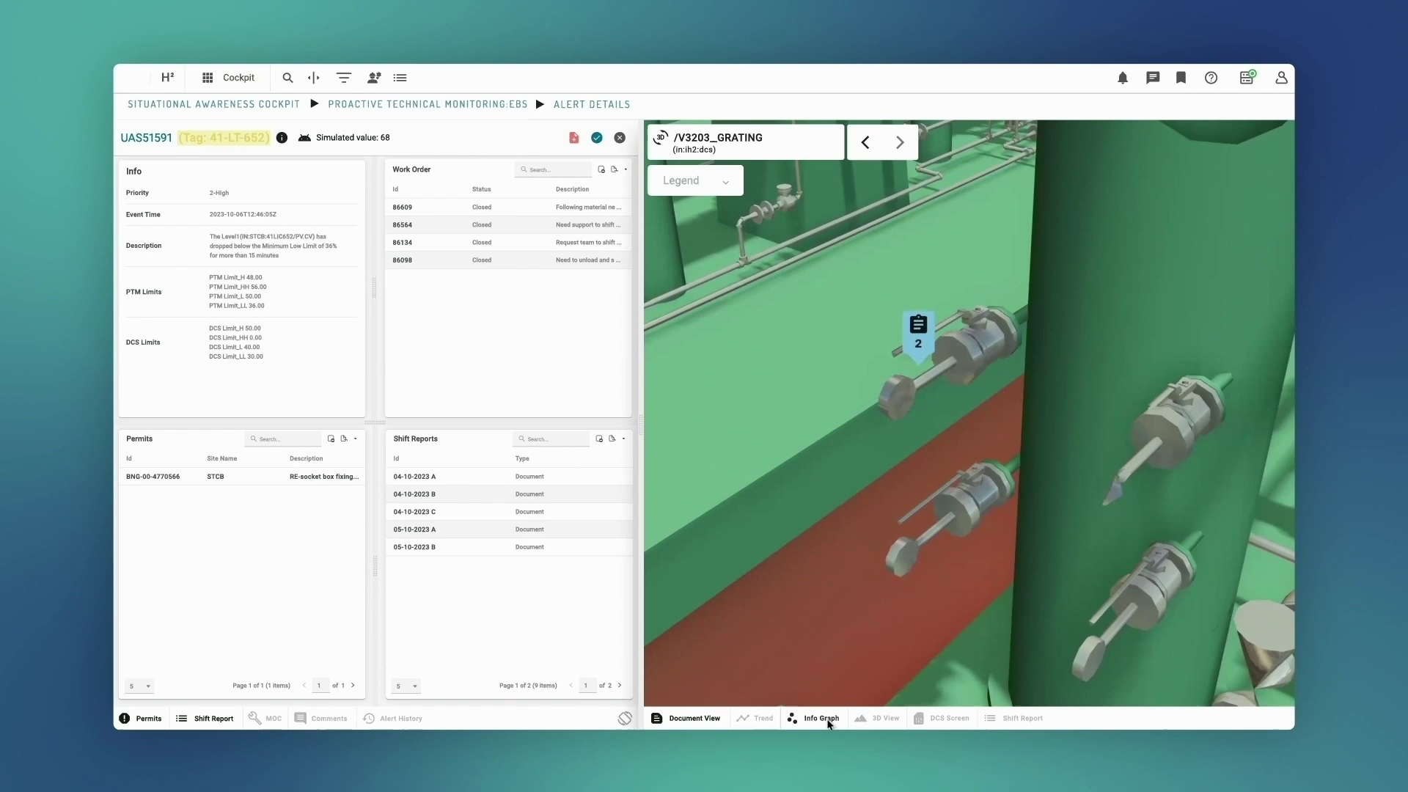
left_click(821, 718)
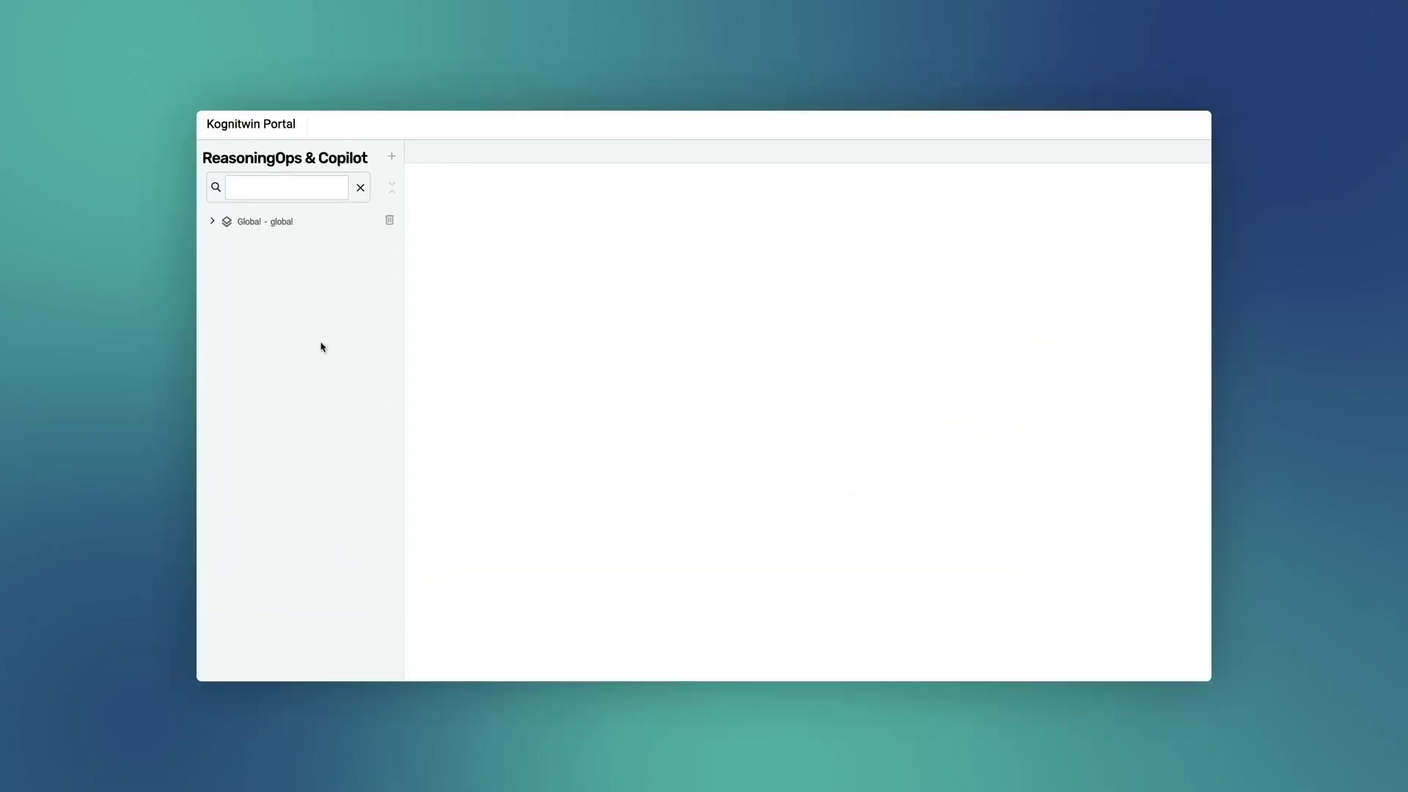
Open the Asset Copilot AI settings, check the Activate AI Type options, then open the Phi-3 model
left_click(281, 224)
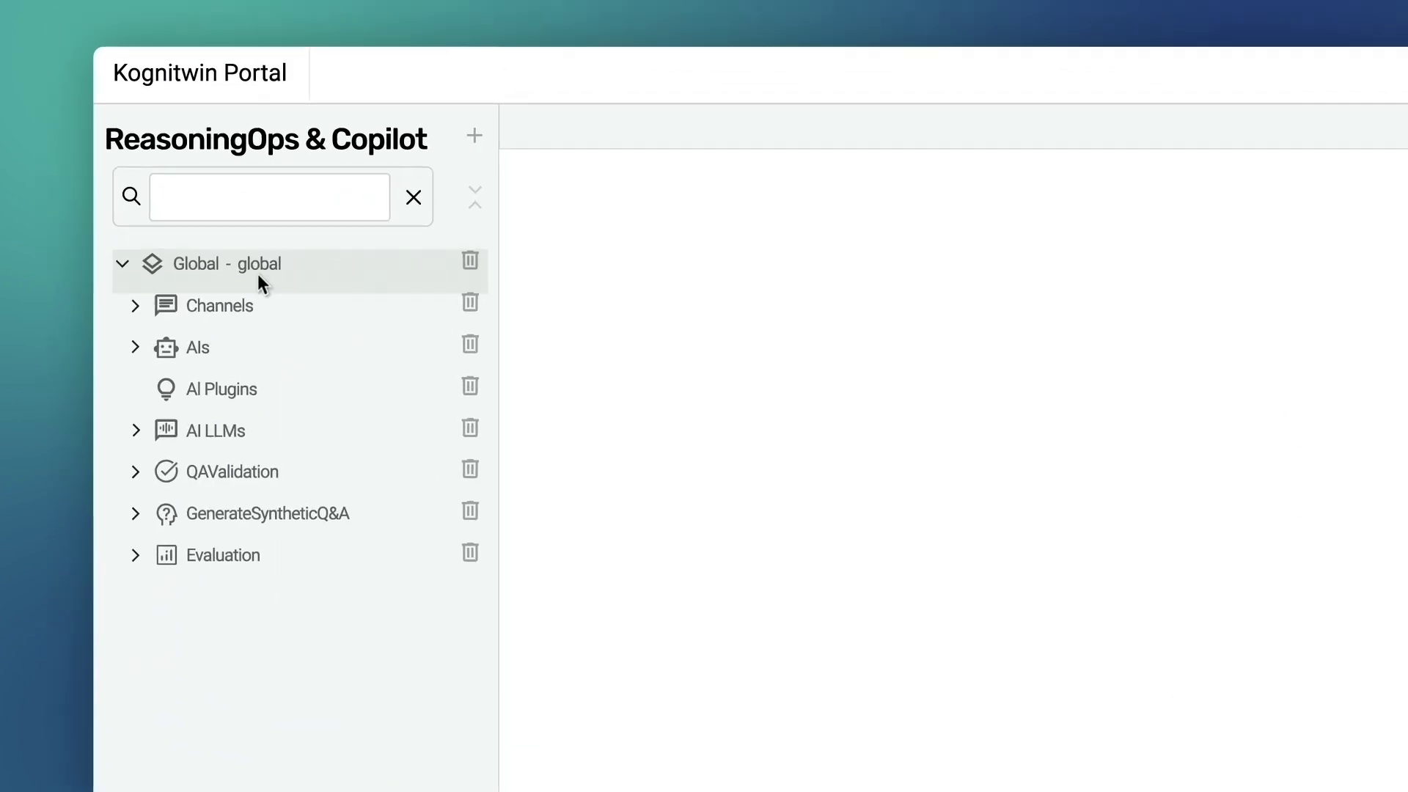
left_click(258, 350)
left_click(316, 386)
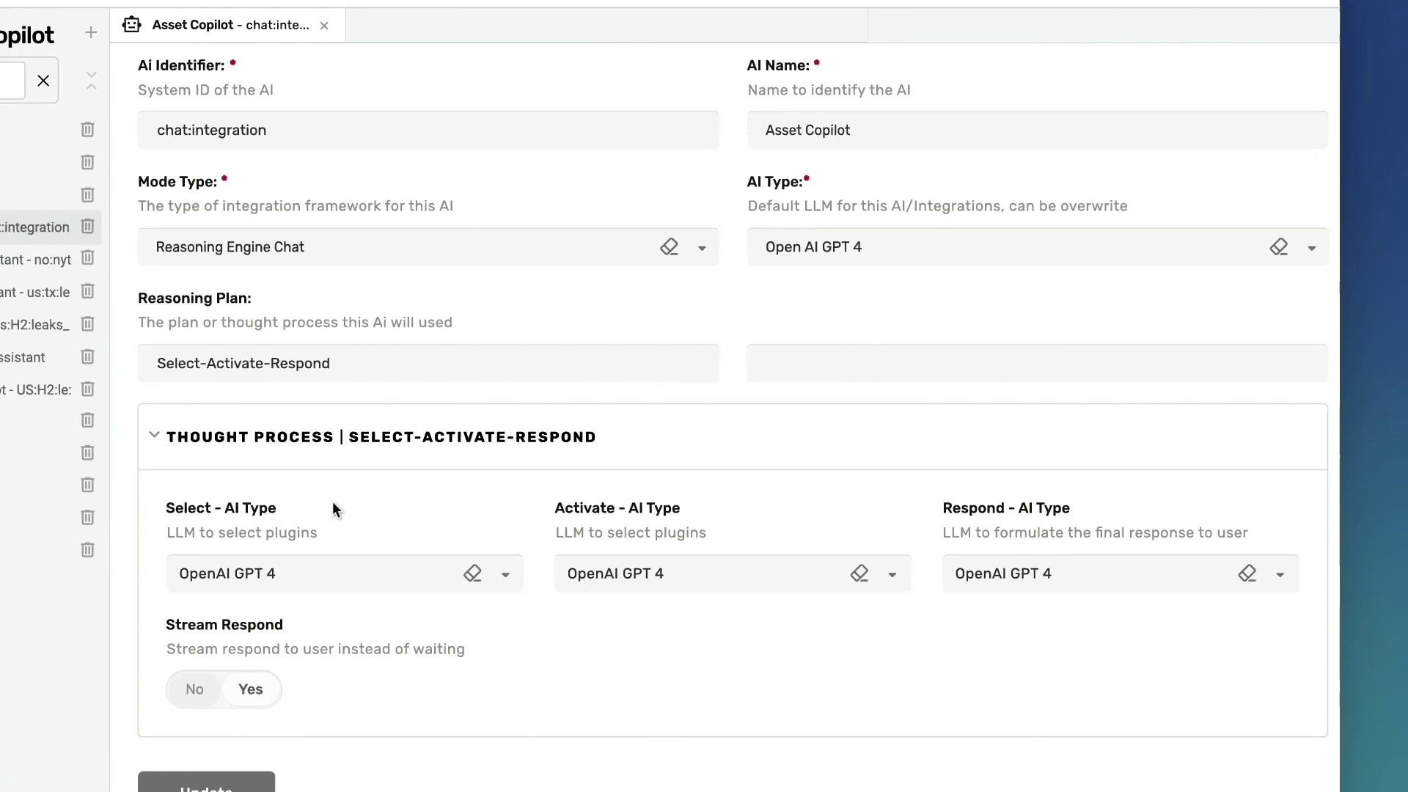
left_click(799, 485)
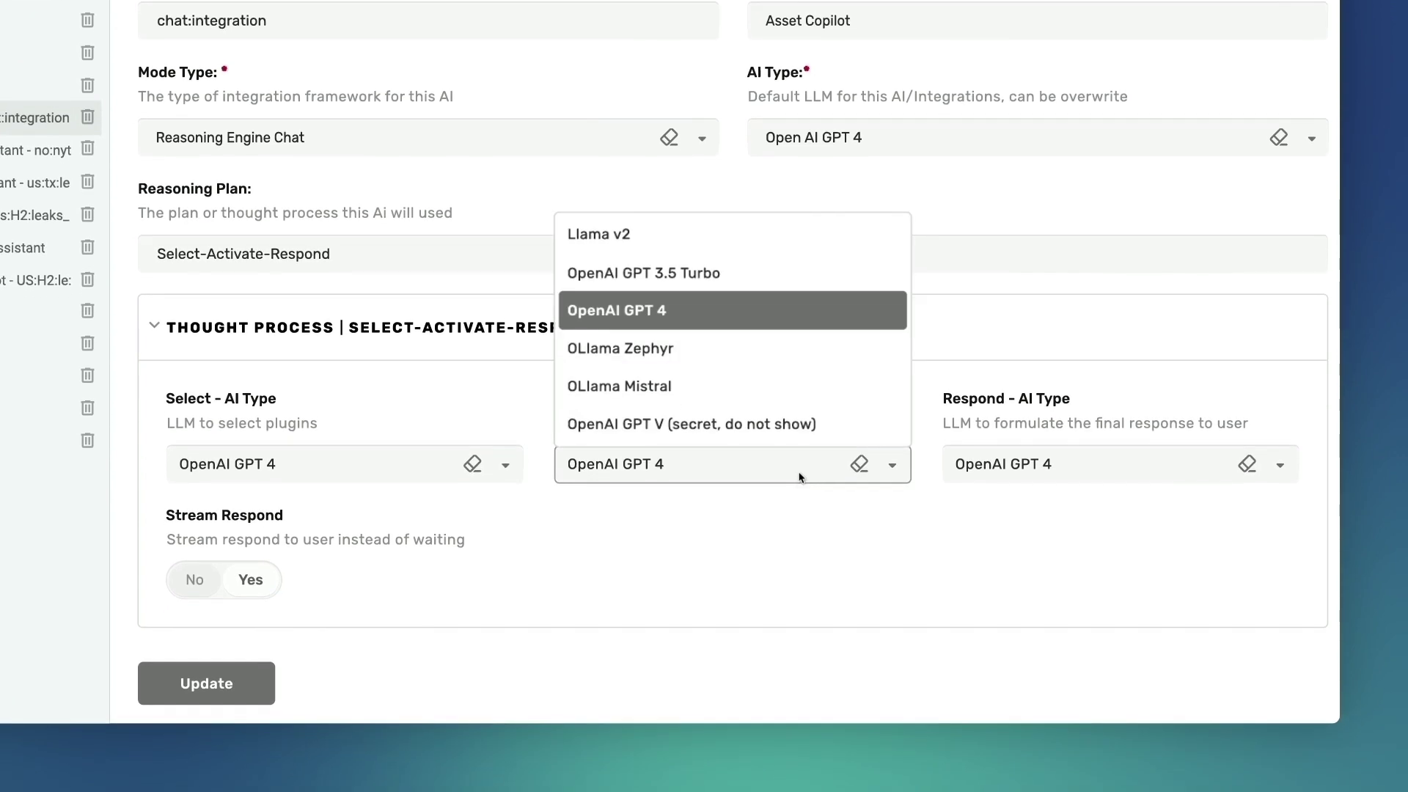
left_click(798, 472)
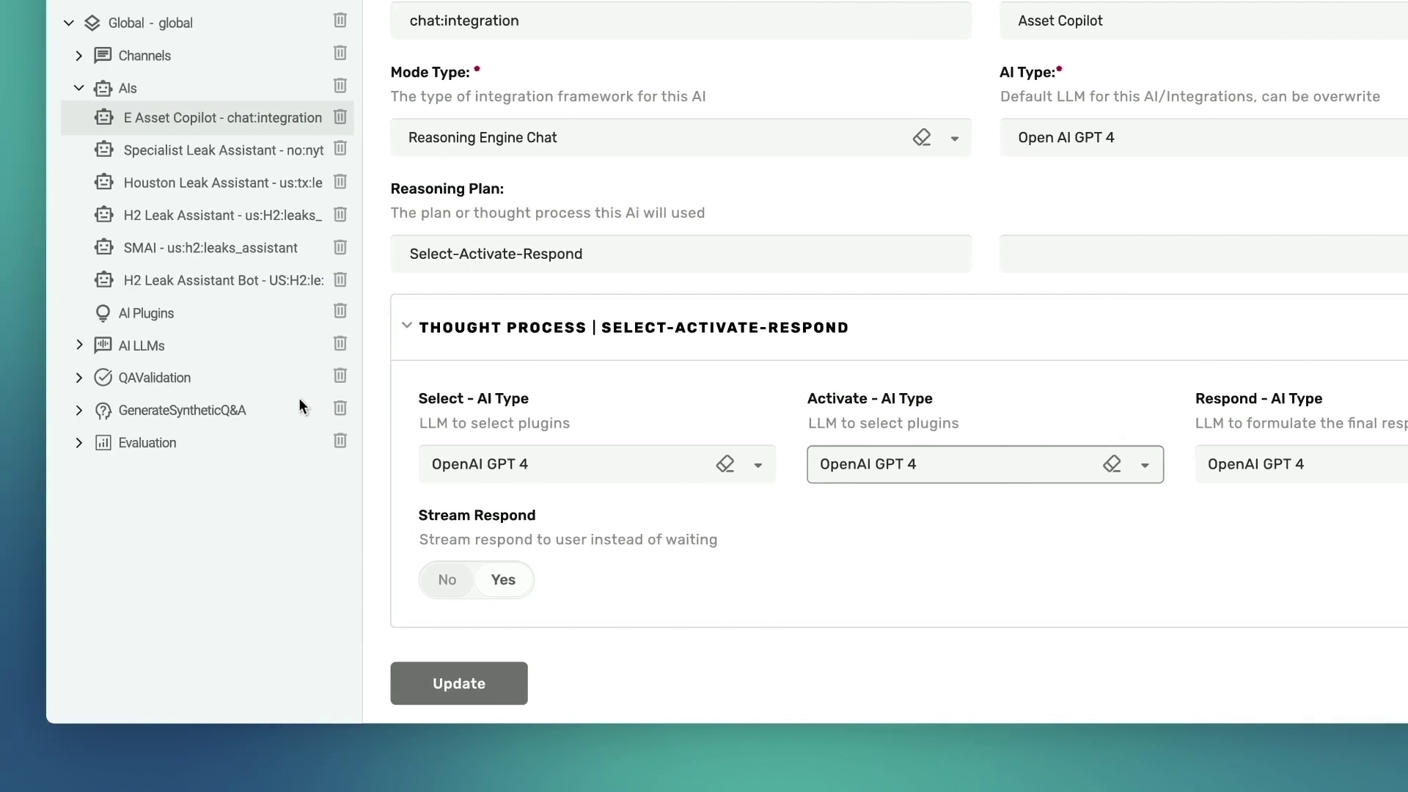
left_click(199, 348)
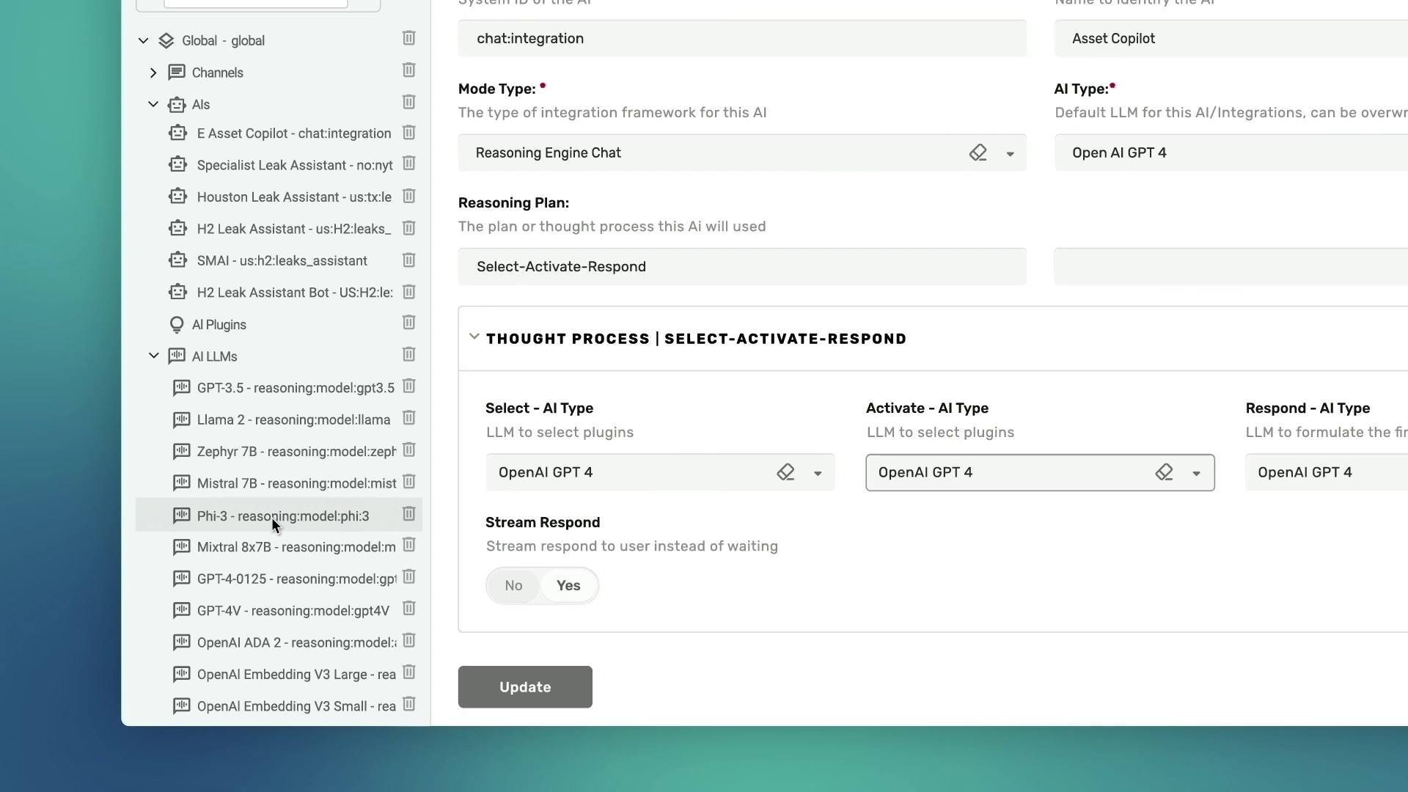
left_click(273, 513)
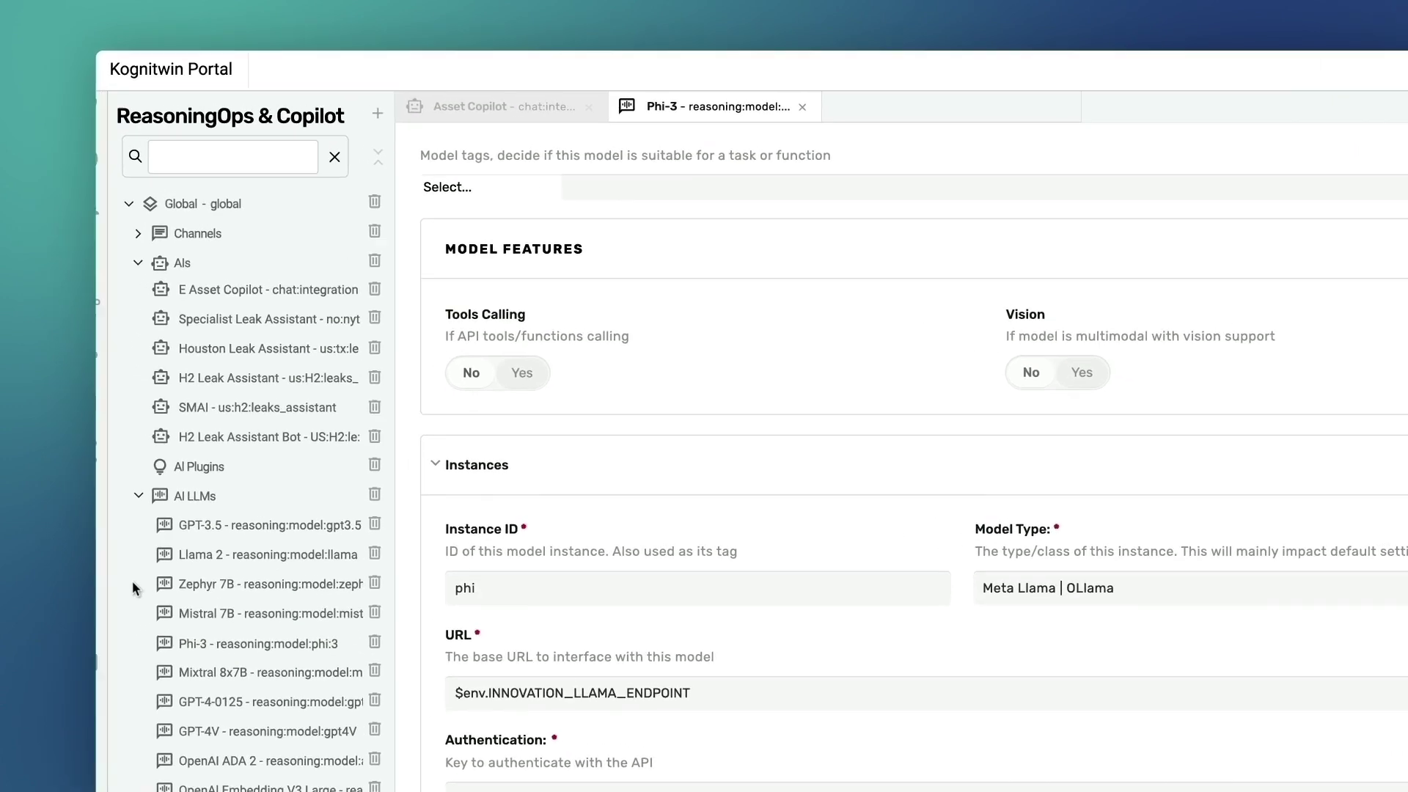
Open workflow H2 AI (gen:h2:sac) and check its Asset Copilot and AI Search settings
left_click(131, 600)
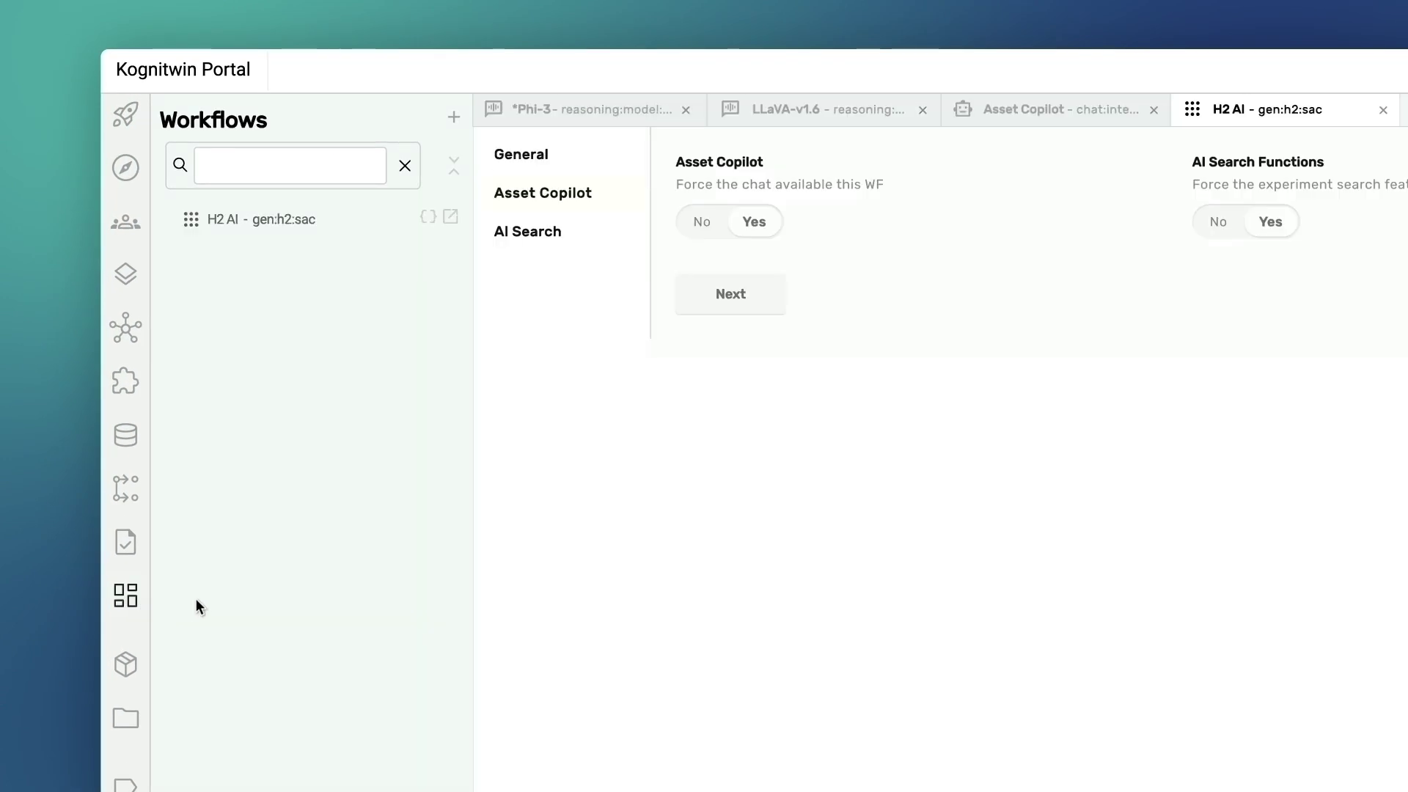
left_click(516, 206)
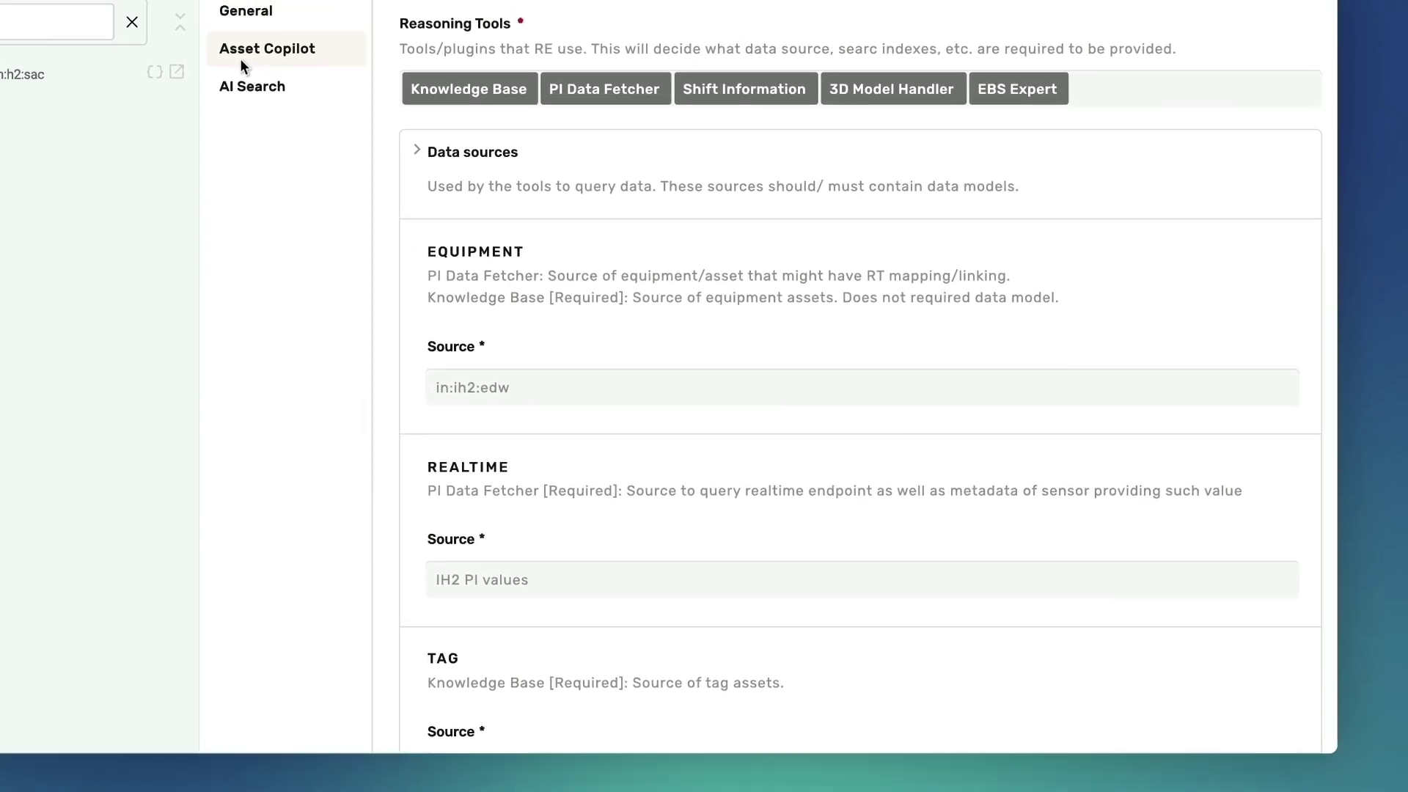
left_click(198, 60)
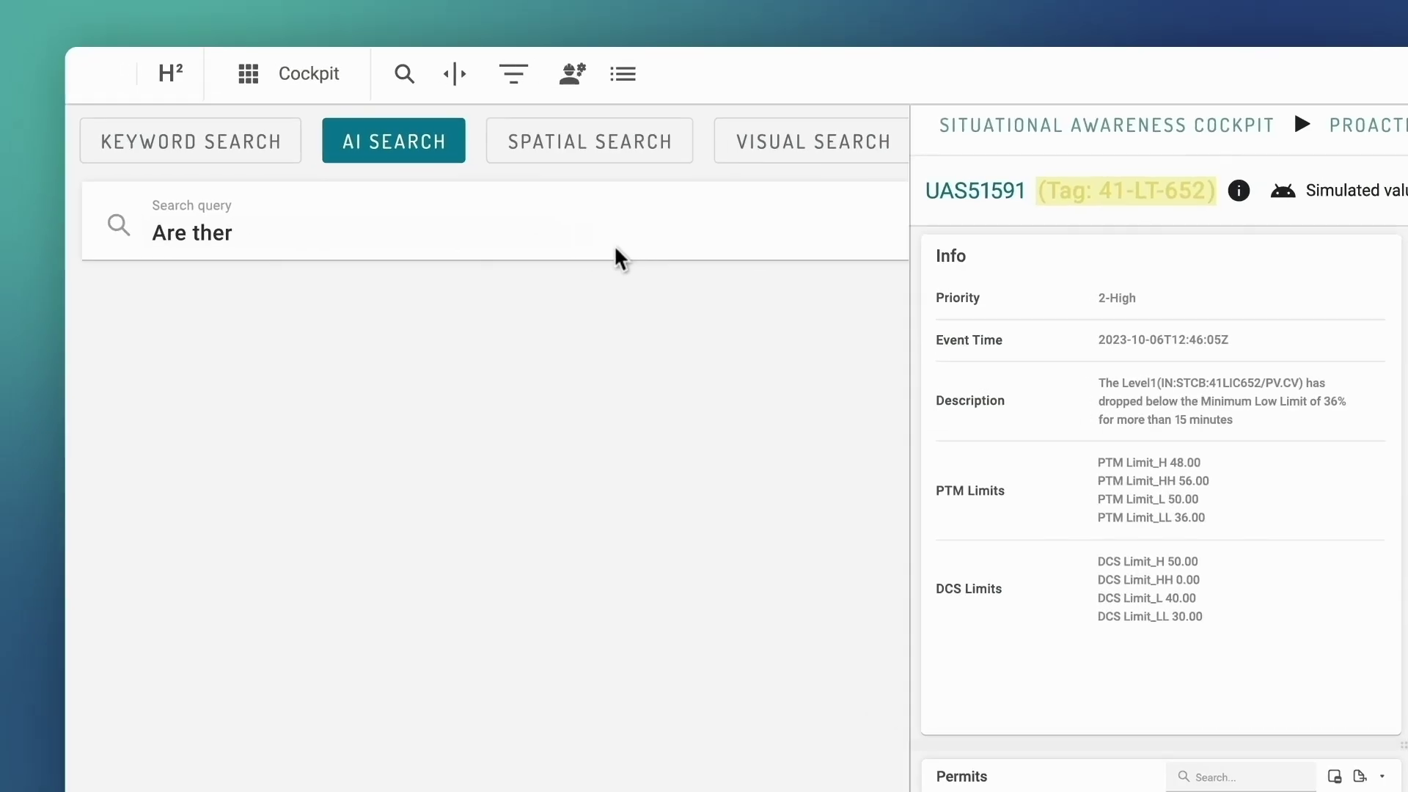
Run an AI search for events similar to UAS51591, then close the results
type("e any similar events to UAS51591?")
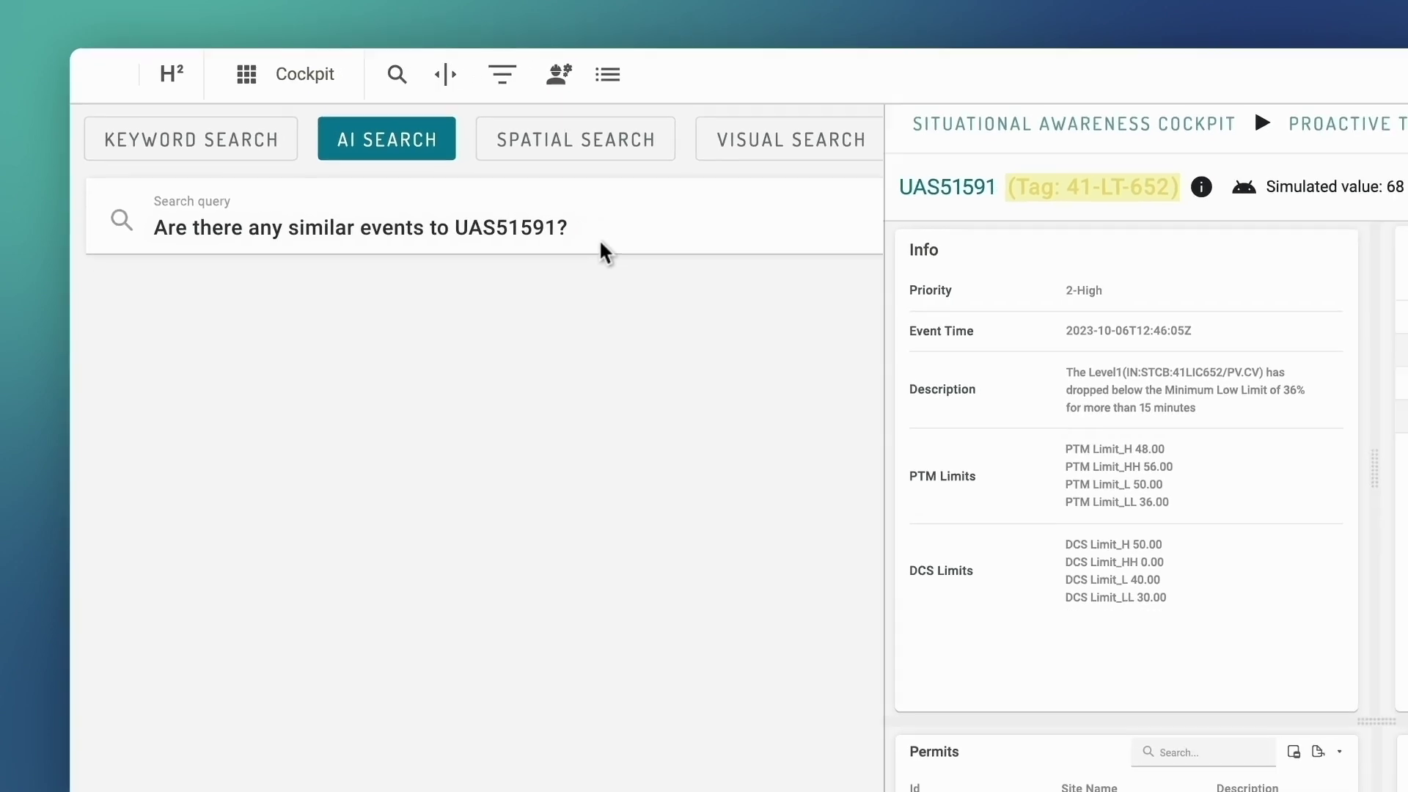
key("Return")
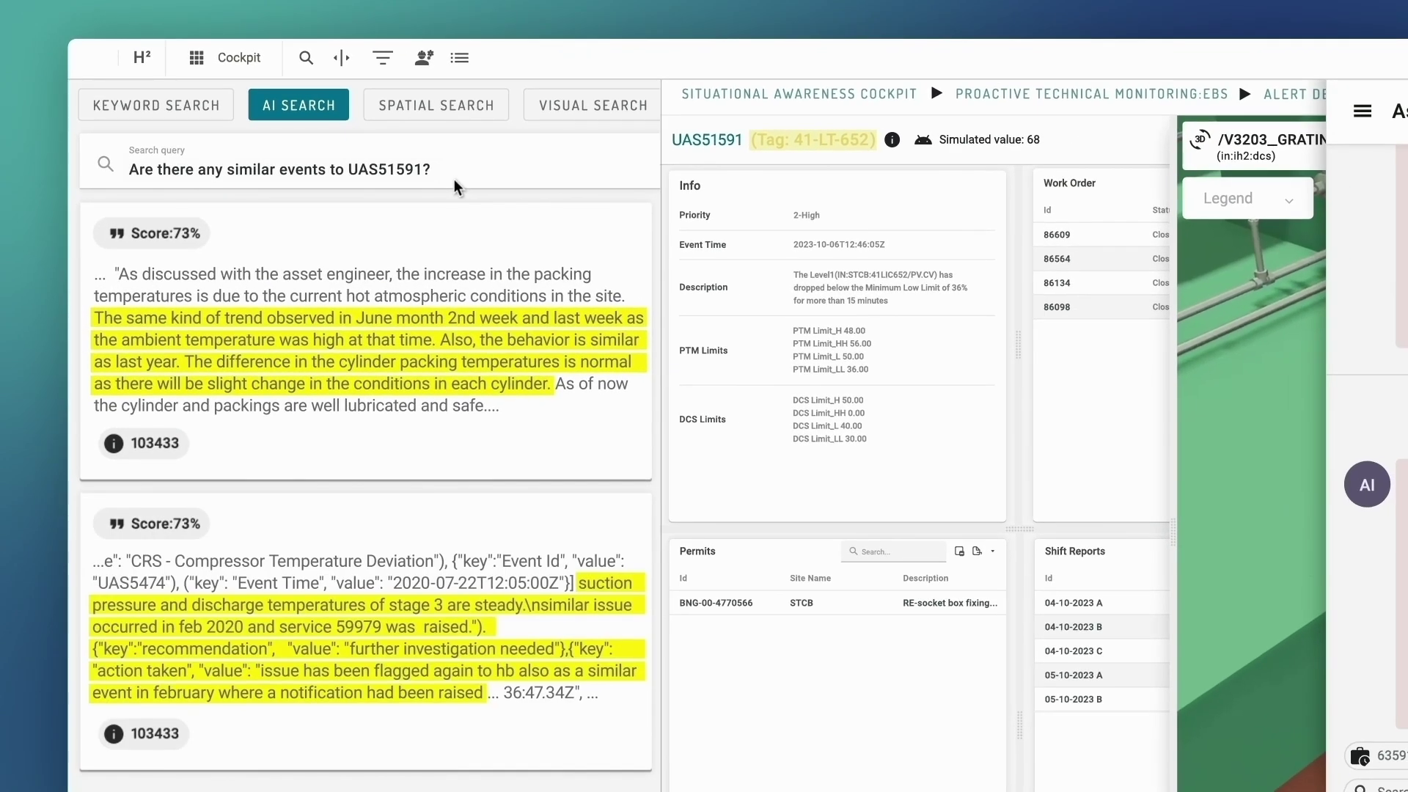
left_click(306, 57)
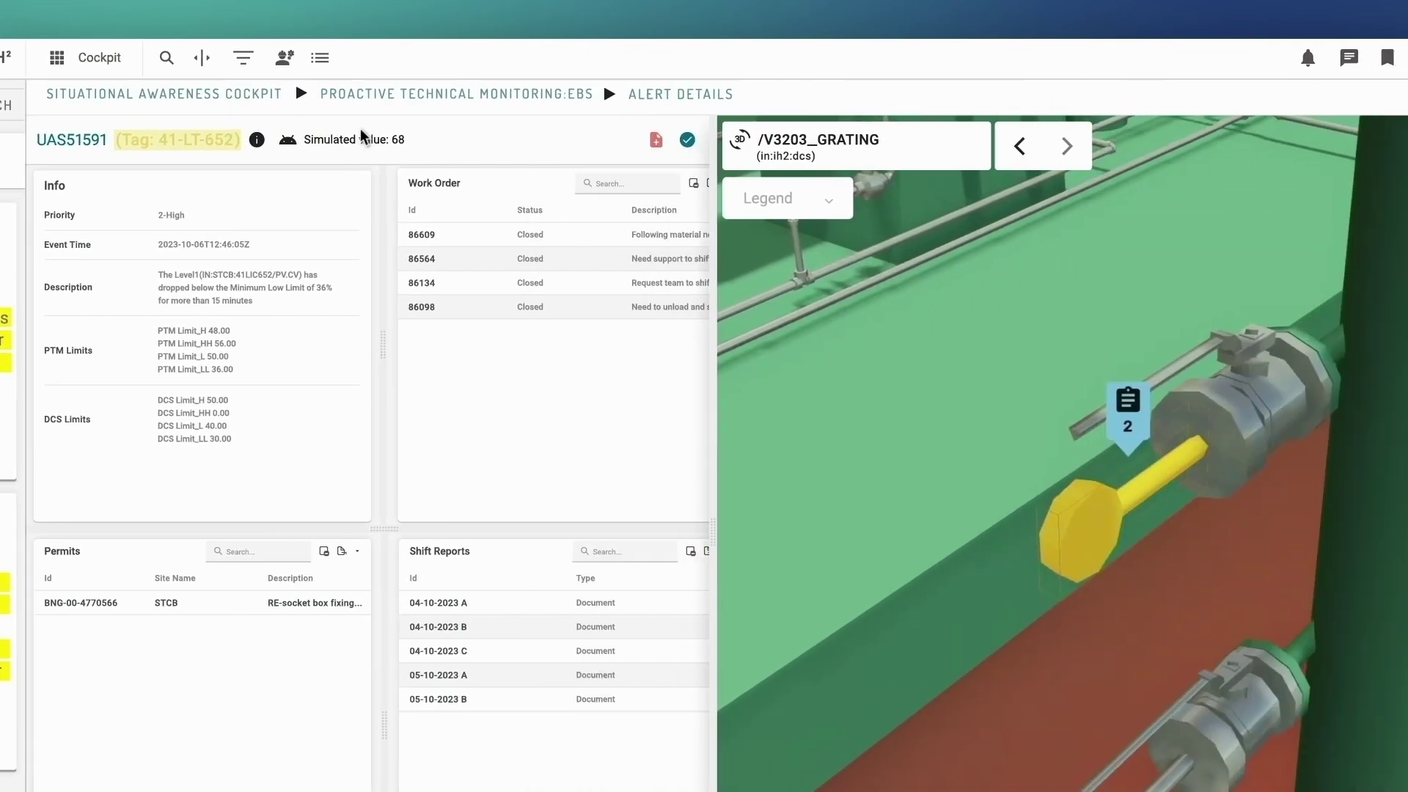
Fill in a service request: TAO Analysis 'No indication of sensor error, needs further investigation by specialist team', Recommendation 'Identify root cause, assume sensor reading is correct'
left_click(528, 139)
type("No indication of sensor error, needs further investigation by specialist team")
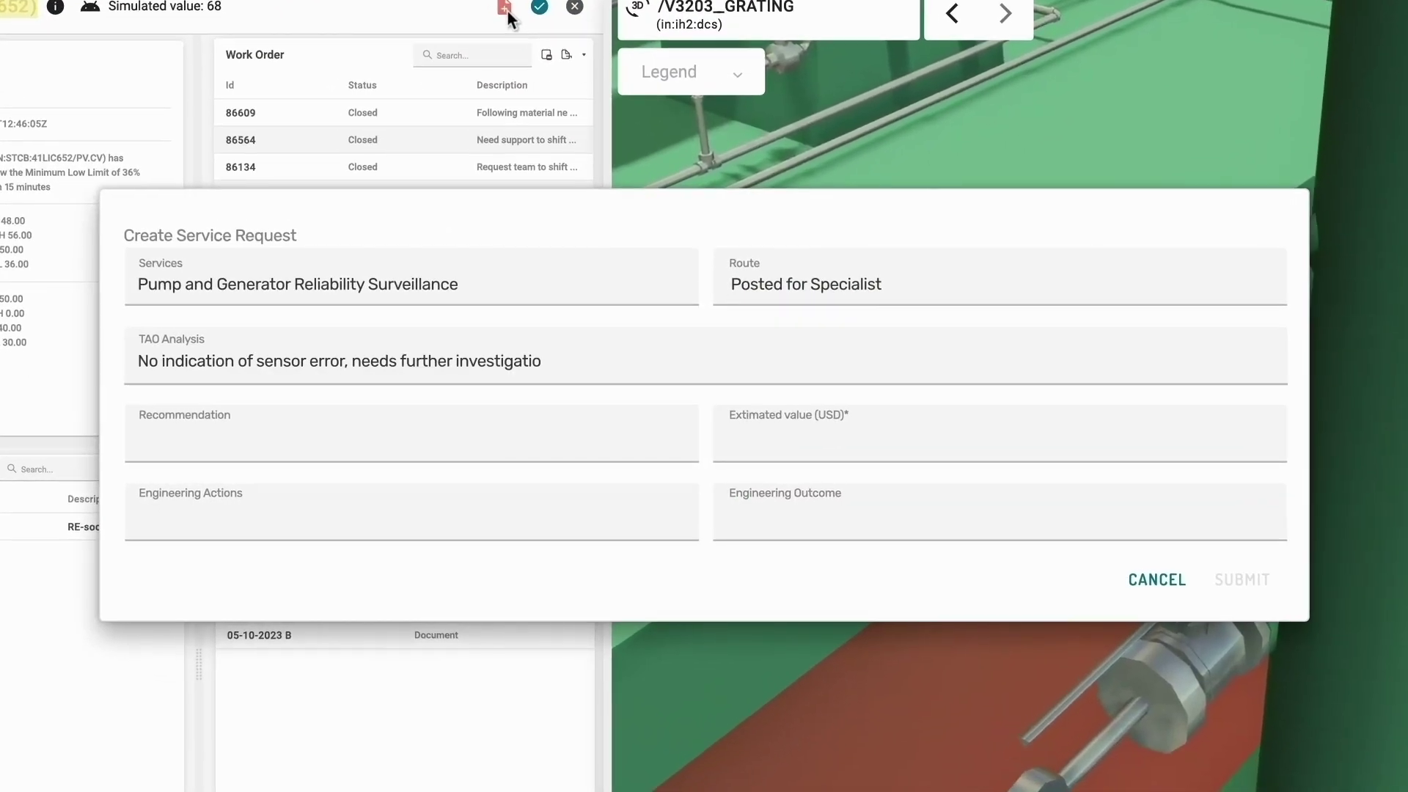
key("Tab")
type("Identify root cause, assume sensor reading is correct")
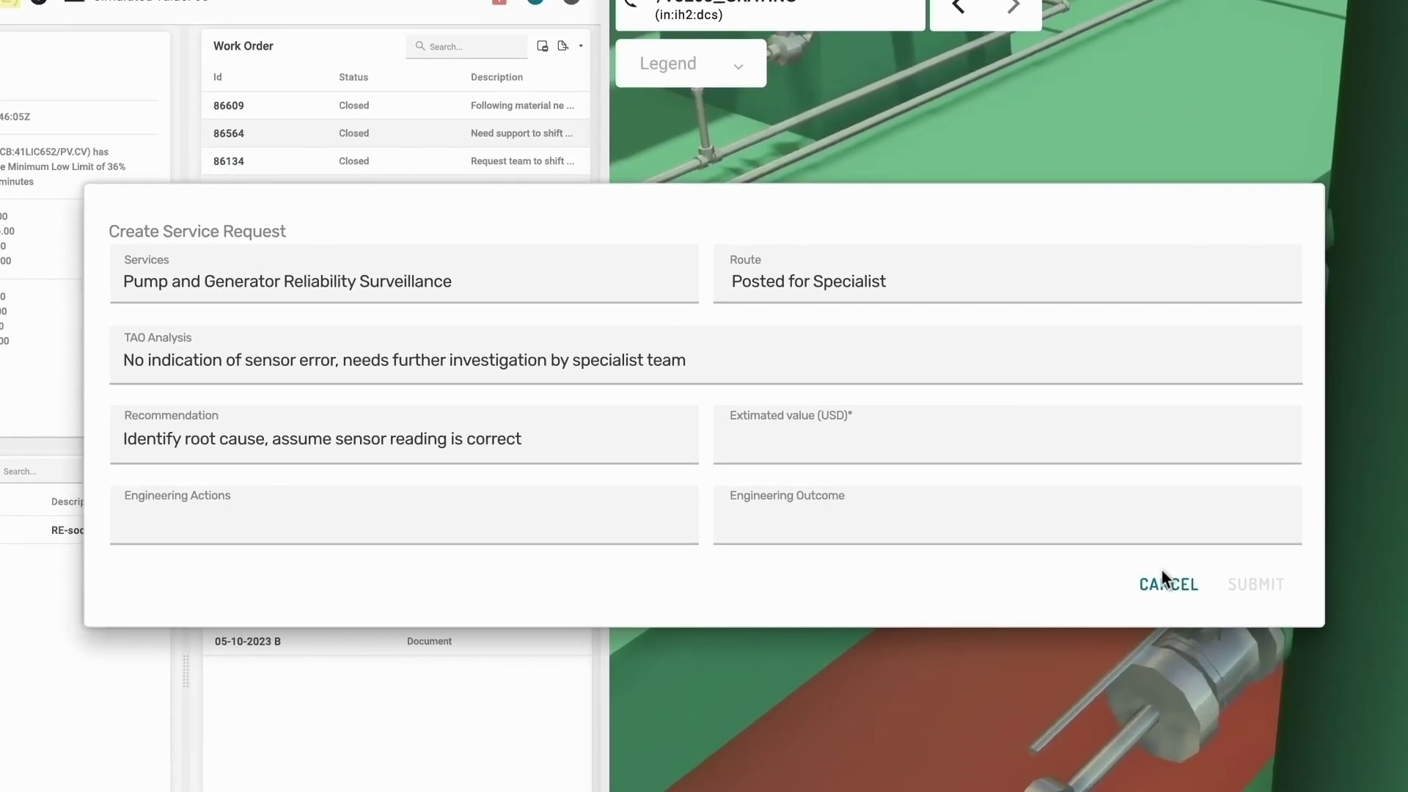
left_click(1259, 586)
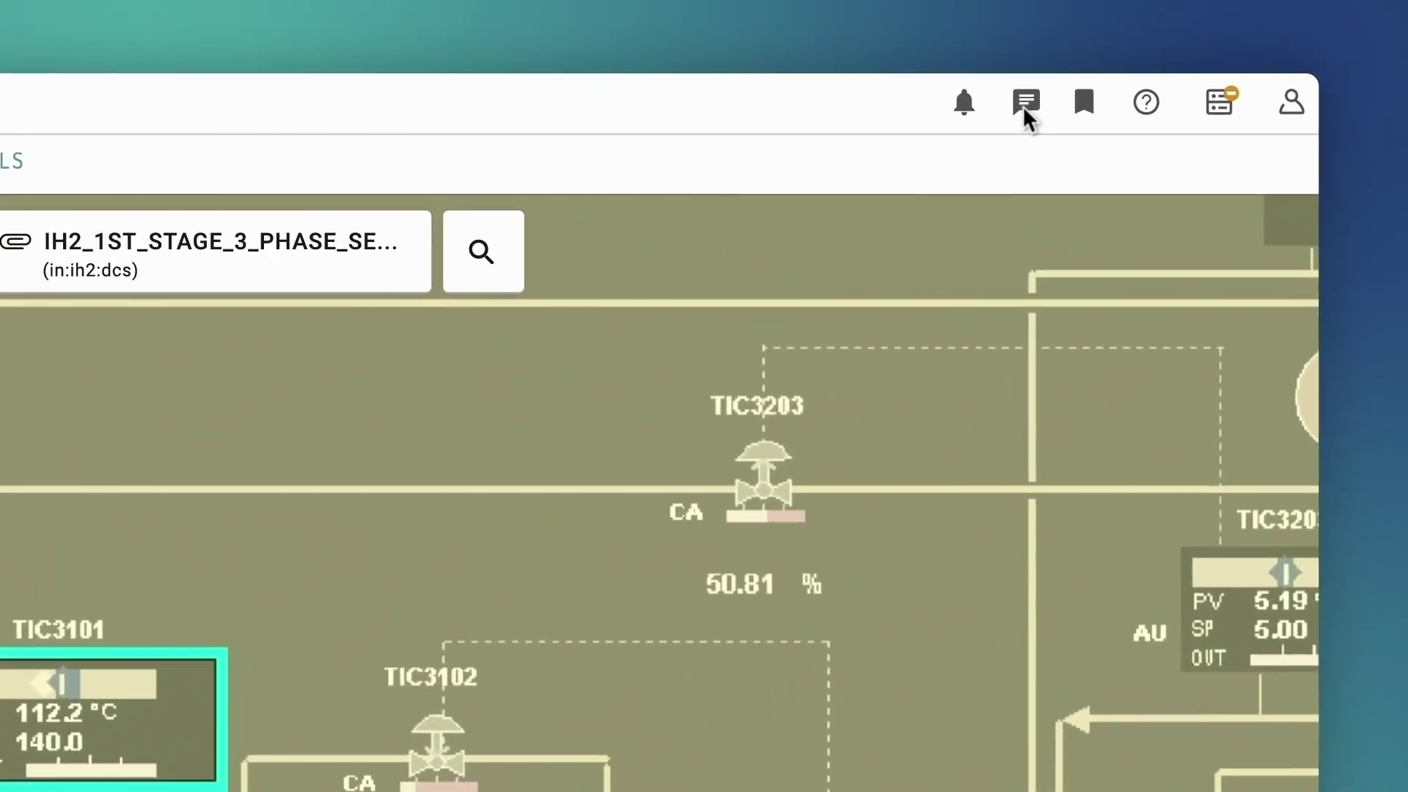
Ask Asset Copilot about the 41-LT-652 tag, then request its realtime trend
left_click(1024, 107)
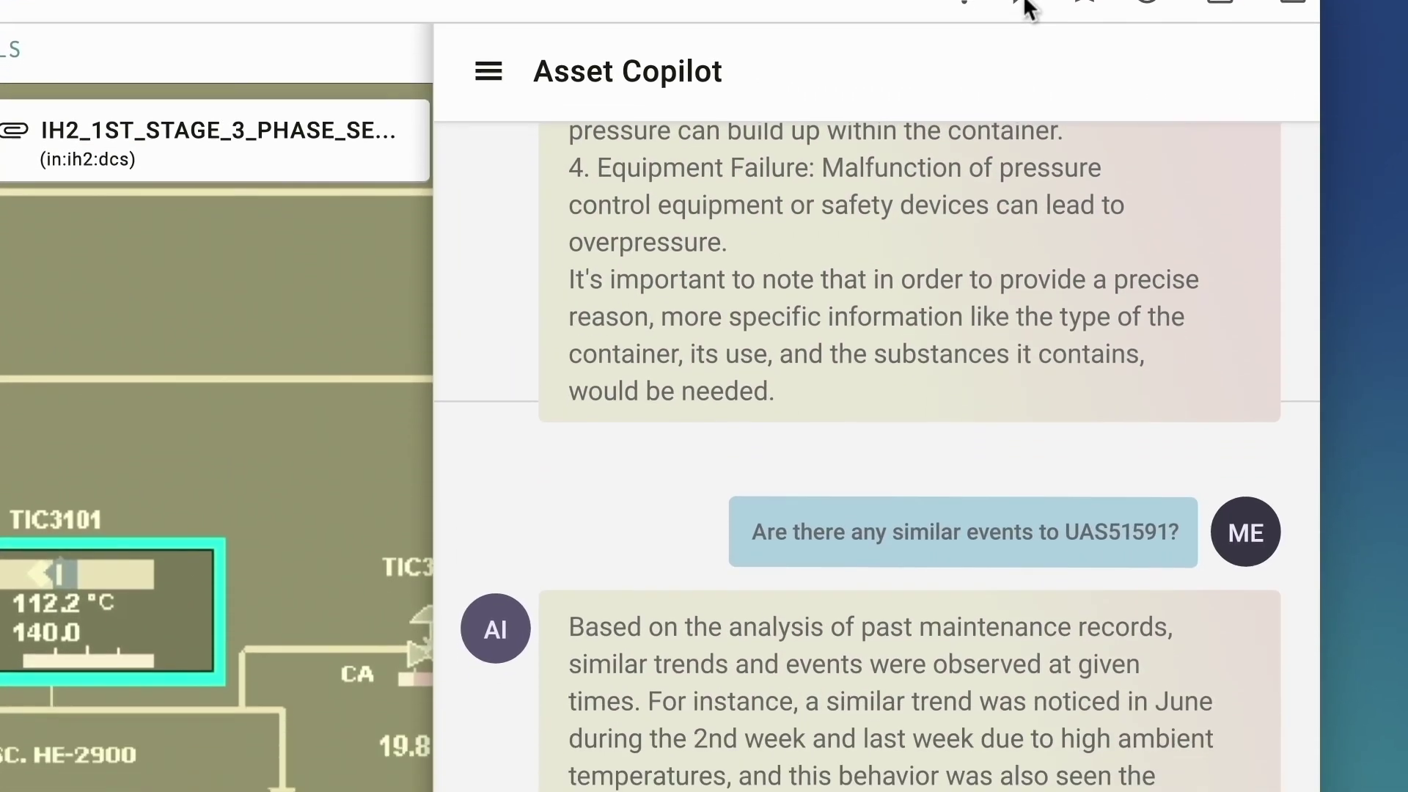
type("Tell me about 41-lt-652")
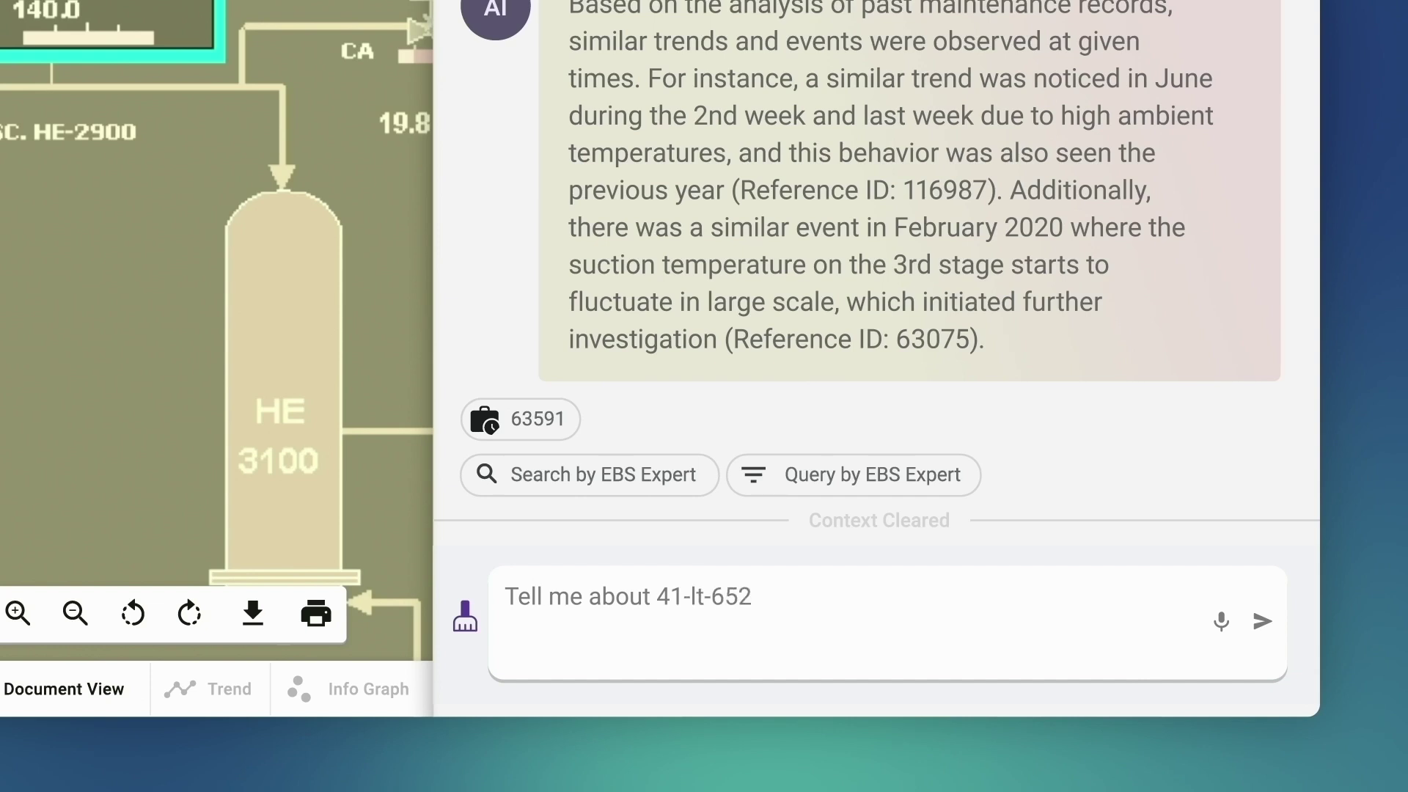
key("Return")
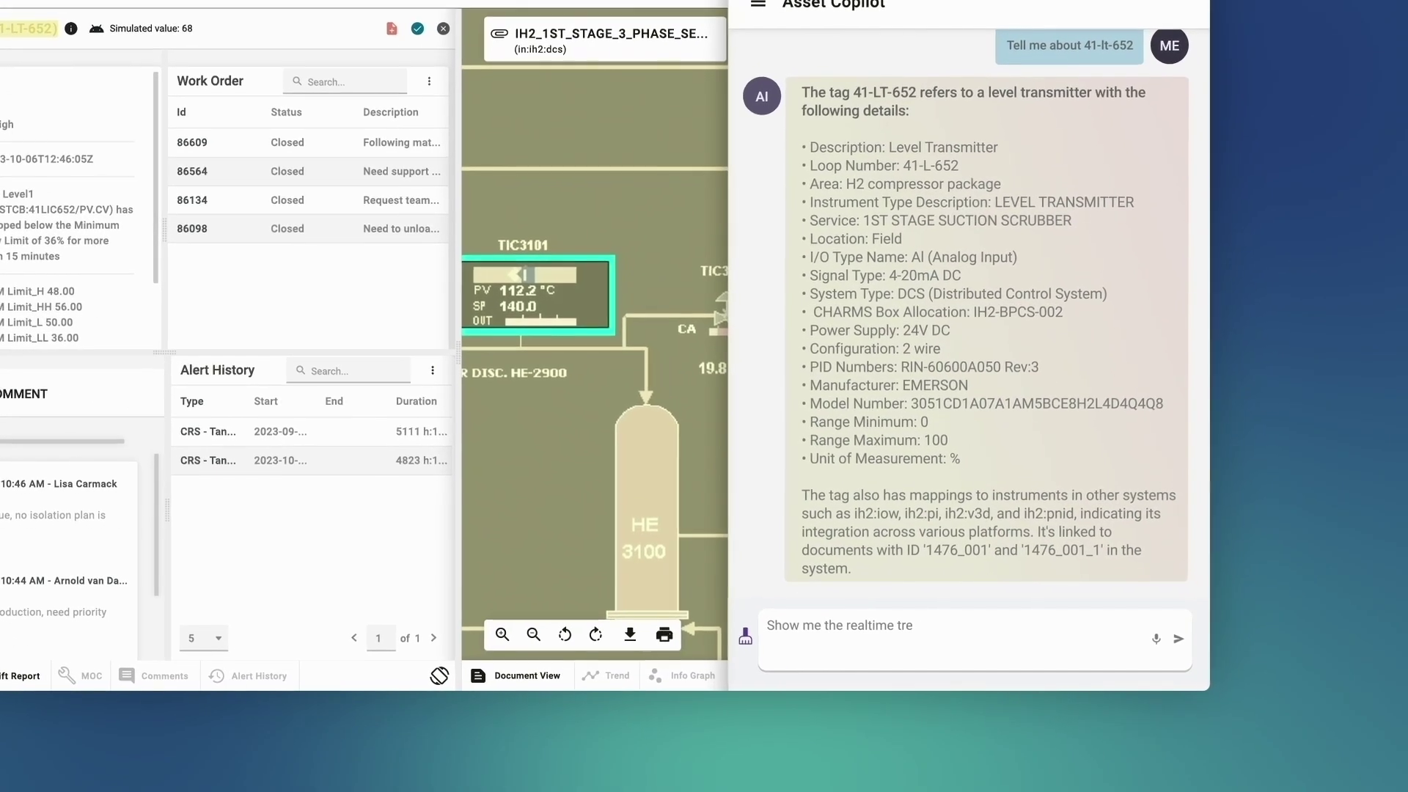
type("nd for this")
key("Return")
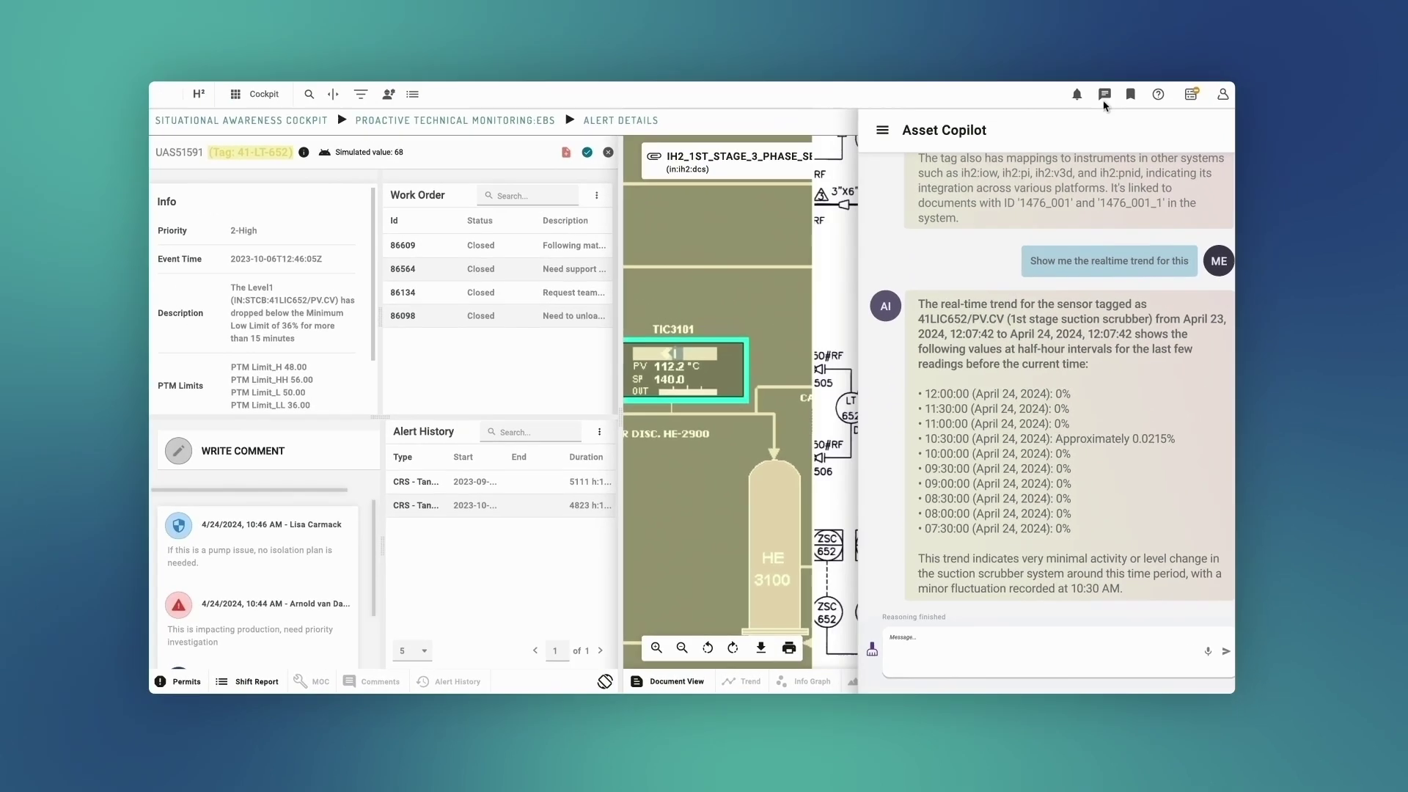
Centre the suction scrubber on the P&ID, then ask Copilot about 41-LT-651 and compare it with 41-LT-652
left_click(1104, 97)
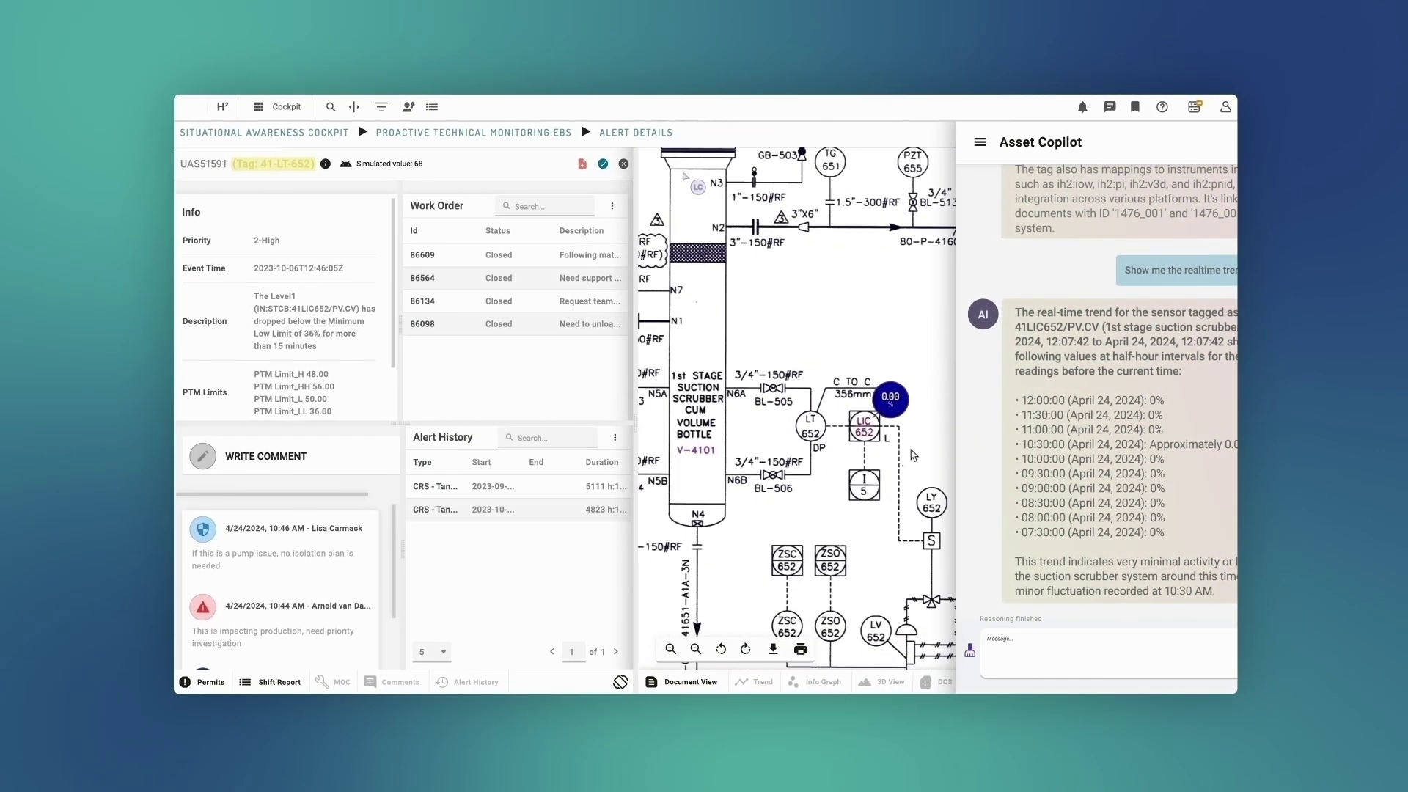
mouse_move(802, 511)
left_mouse_down()
mouse_move(946, 444)
mouse_move(939, 427)
mouse_move(868, 413)
mouse_move(933, 475)
left_mouse_up()
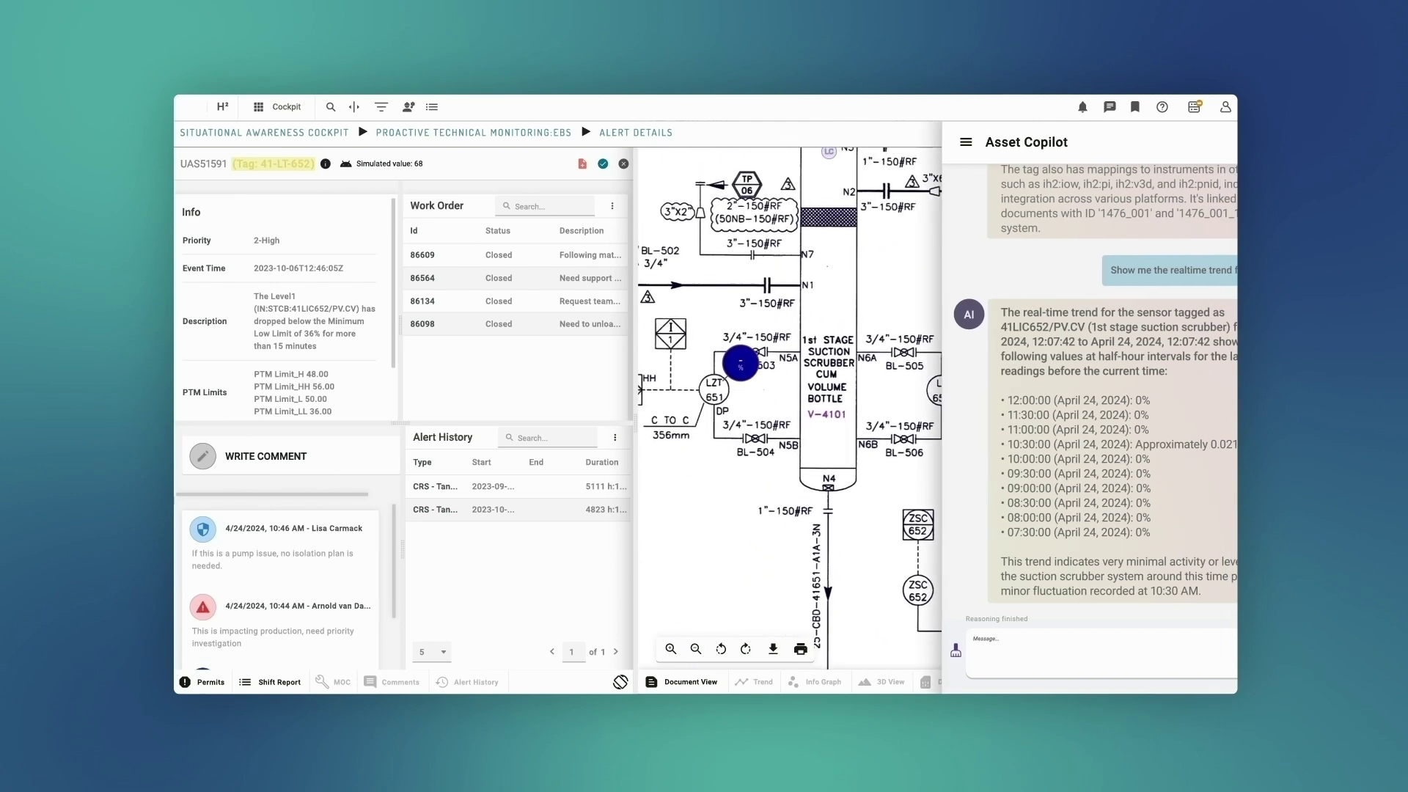
type("Tell me about 41-LT-")
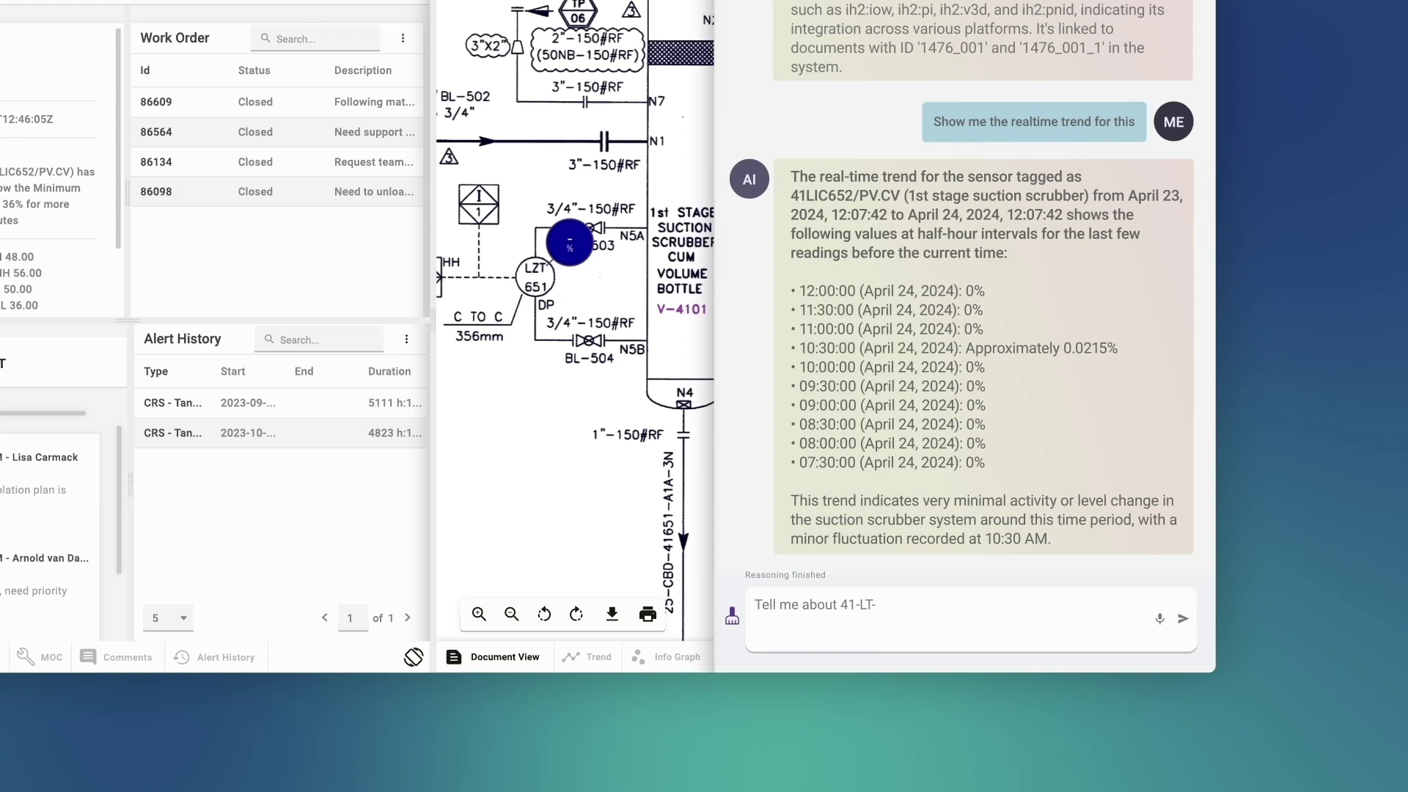
type("651")
key("Return")
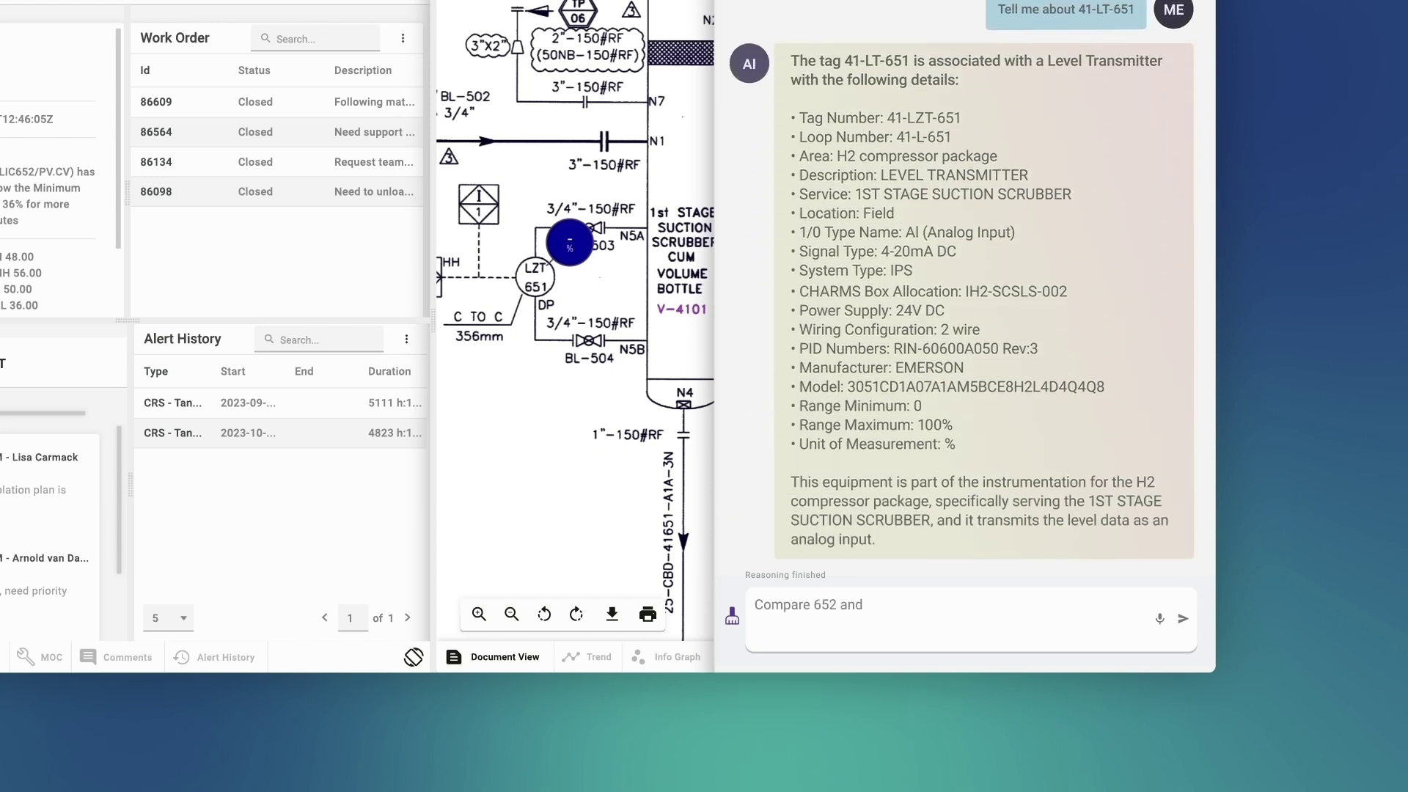
key("Return")
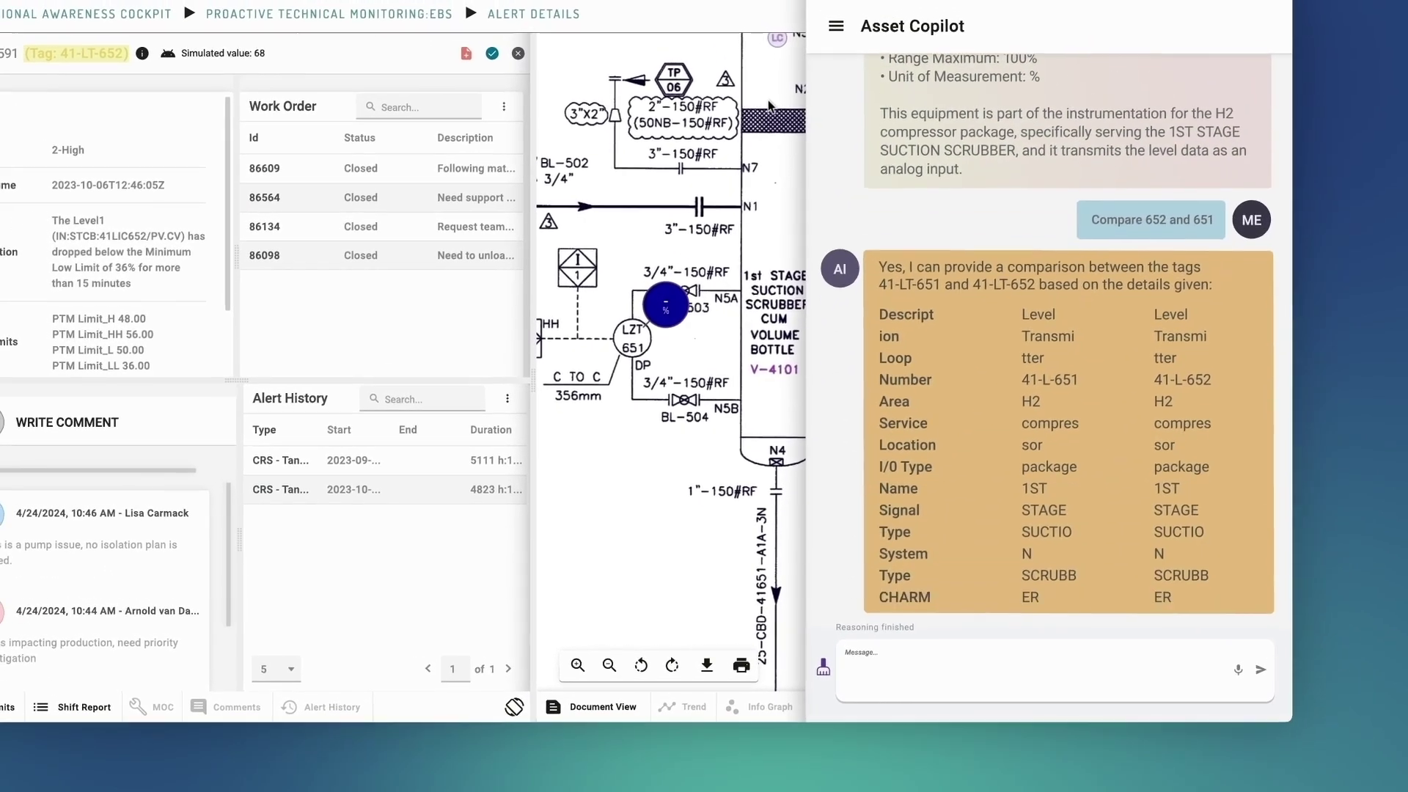
Widen the Asset Copilot panel to show the full 41-LT-651 versus 41-LT-652 table
left_click_drag(805, 341, 446, 342)
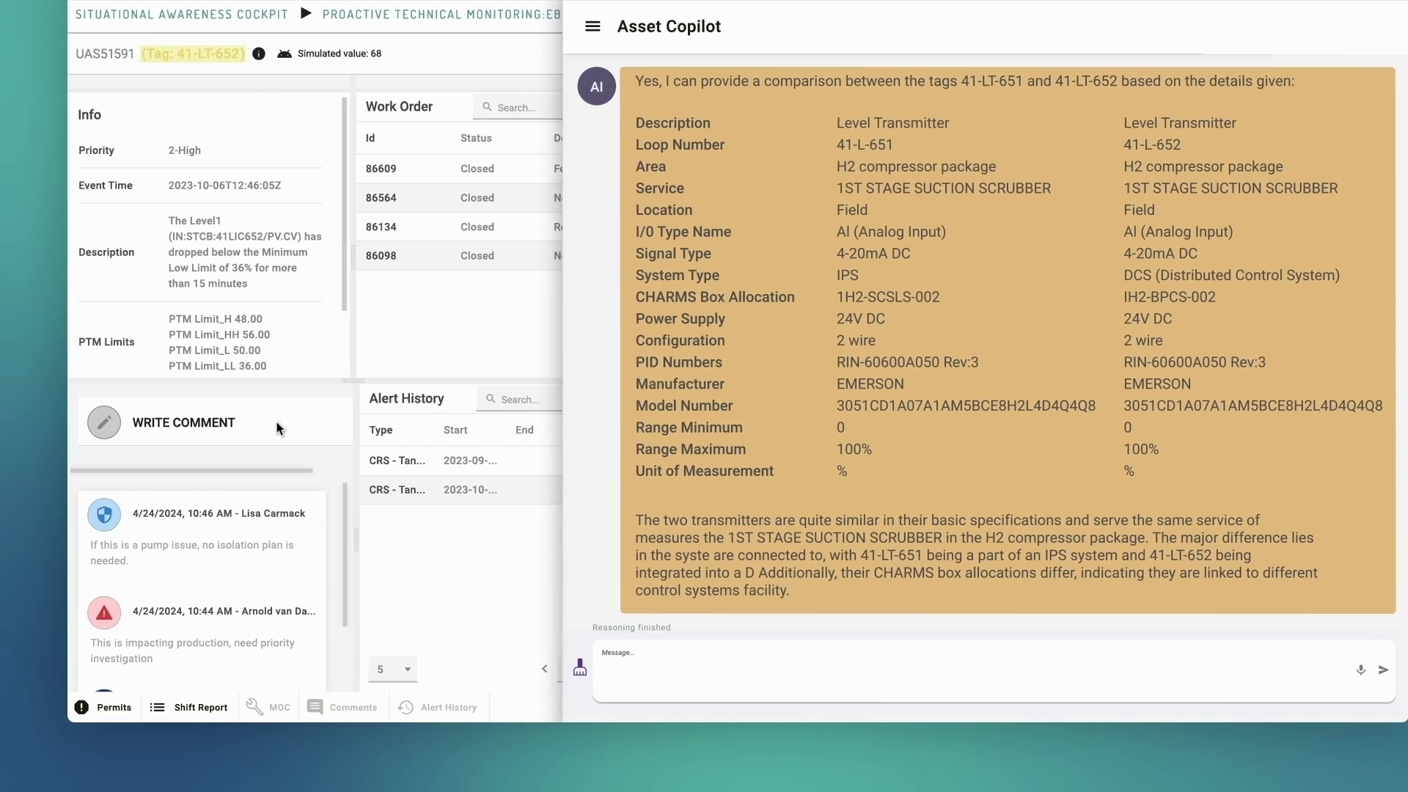
Submit an alert comment confirming it's not a sensor error, as the neighbouring sensor reads close
left_click(279, 429)
type("I confirm this is not a sensor error, I see the neighboring sensor reading close")
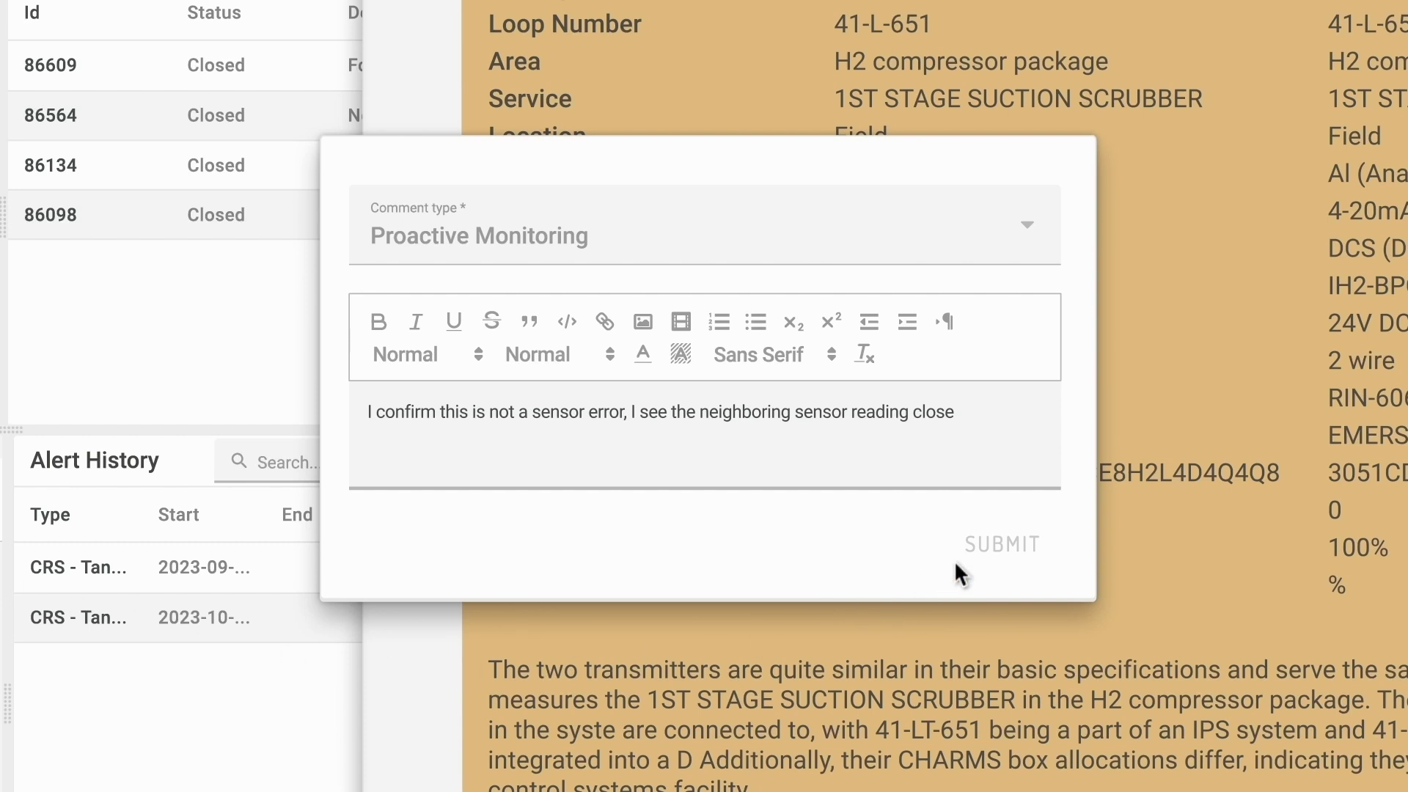
left_click(1000, 545)
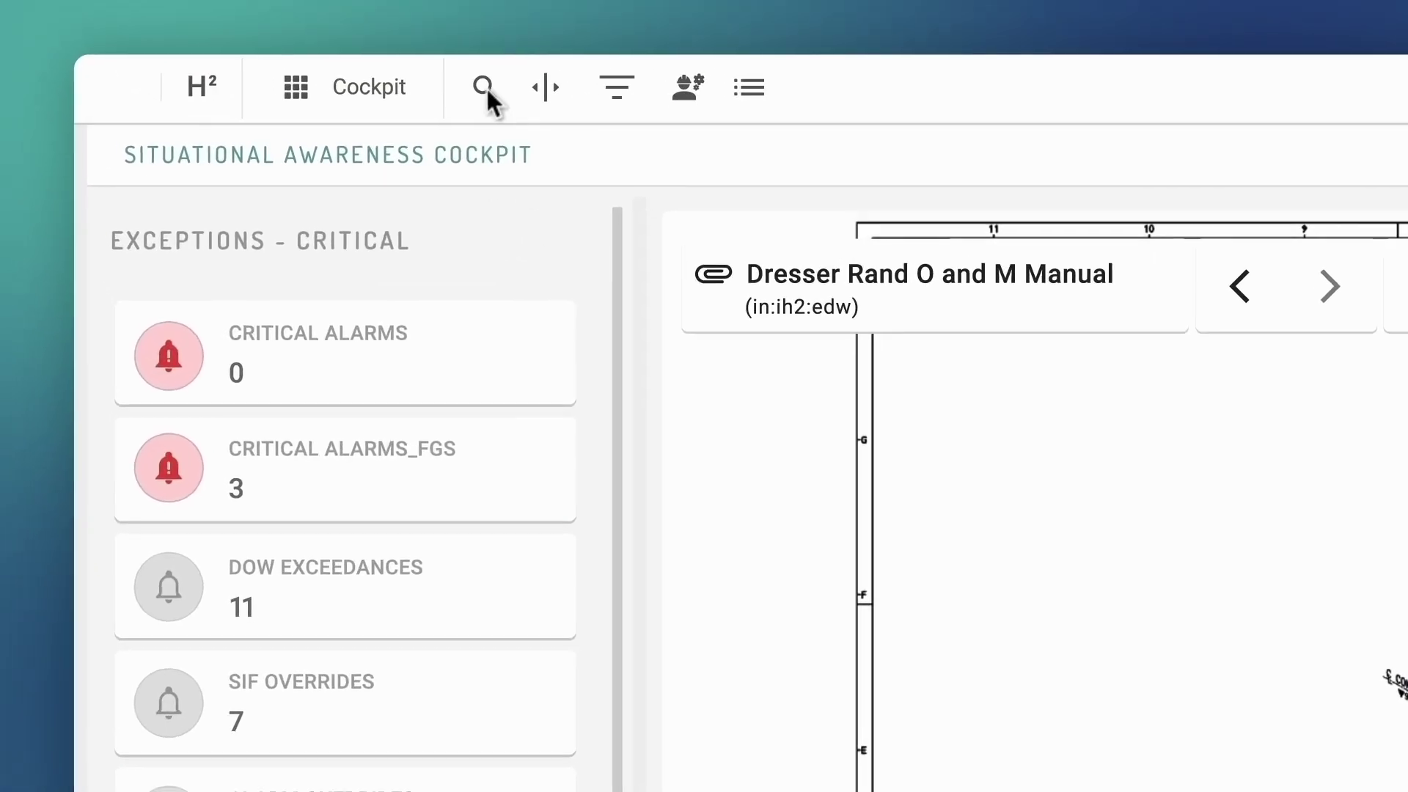
AI-search the K-4101 compressor type and open the source Dresser Rand manual
left_click(485, 87)
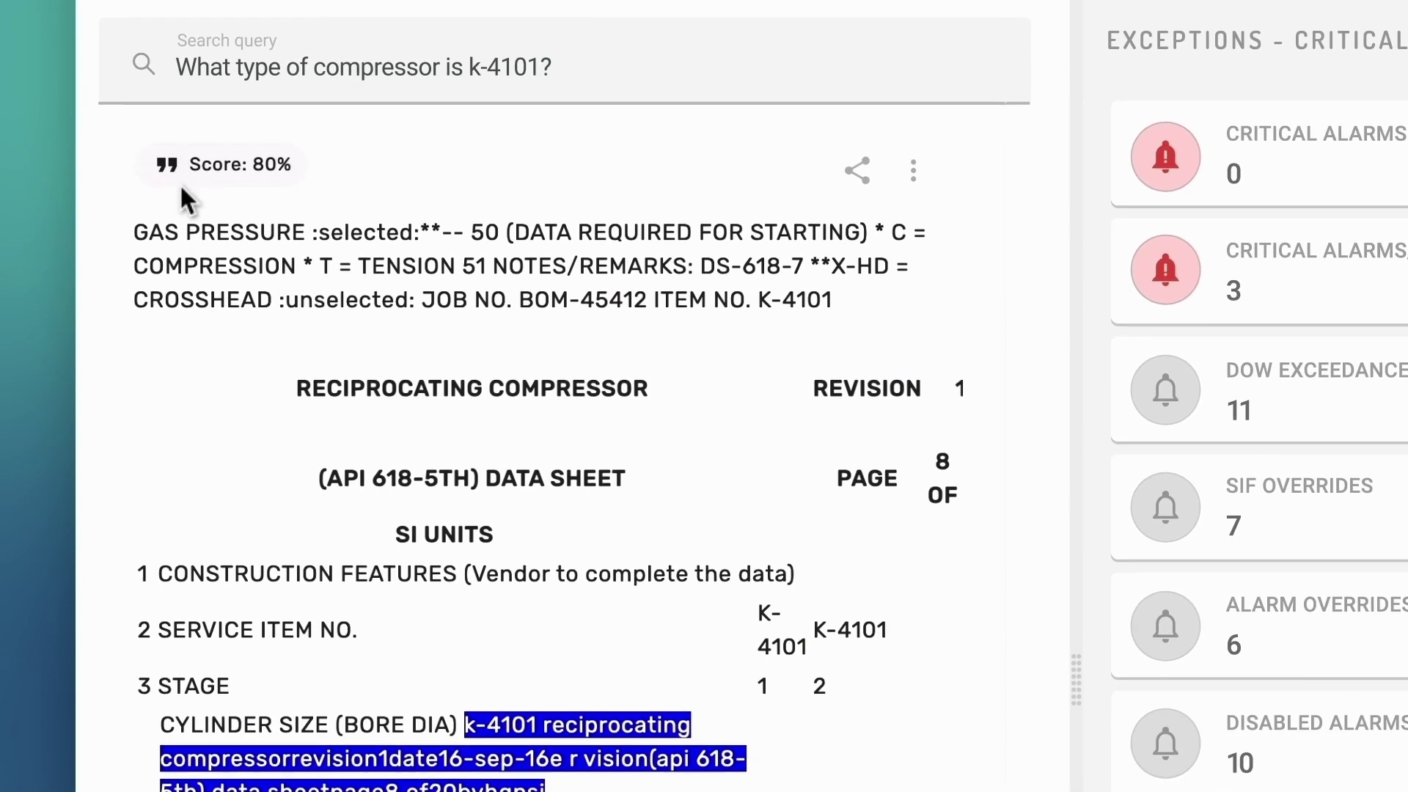
scroll(183, 190, "down", 10)
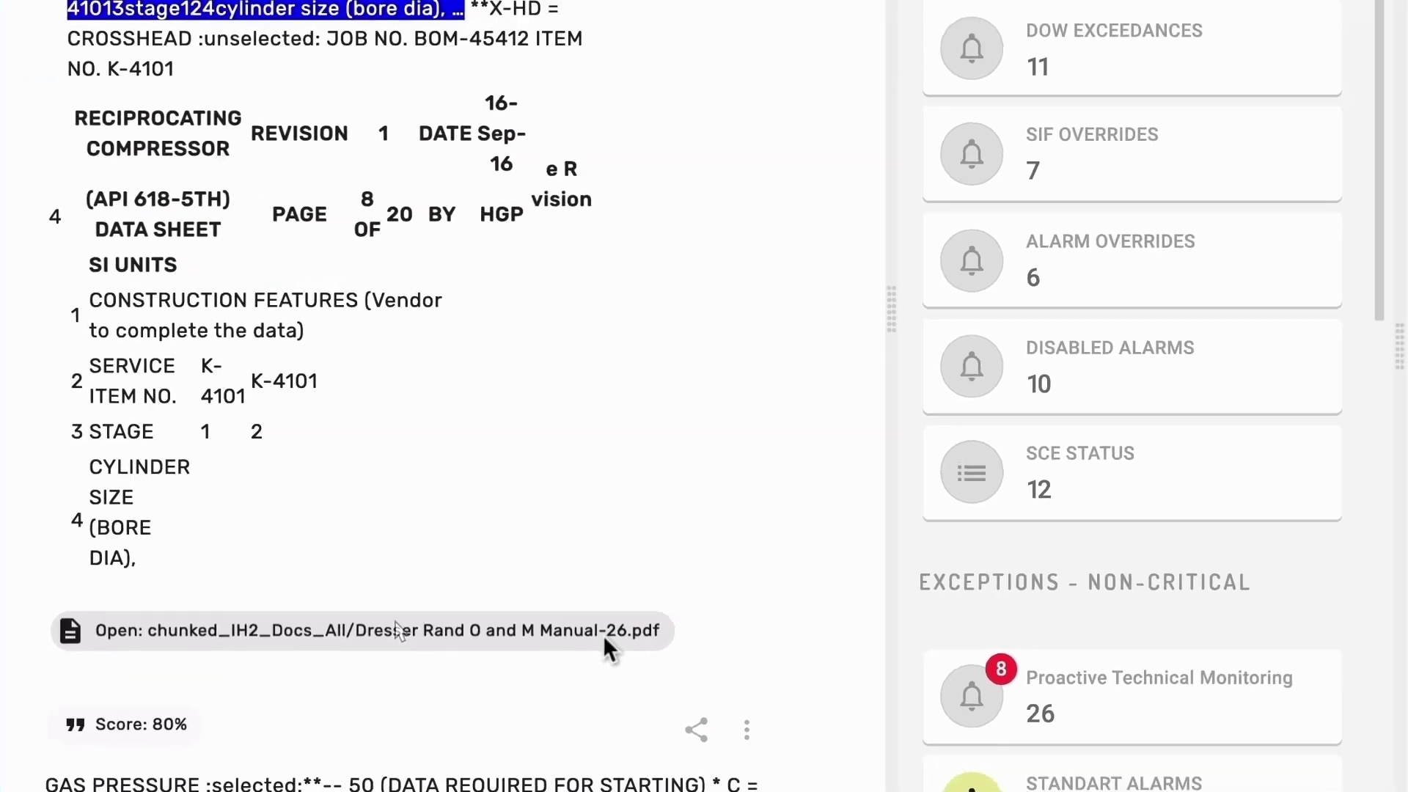
left_click(605, 636)
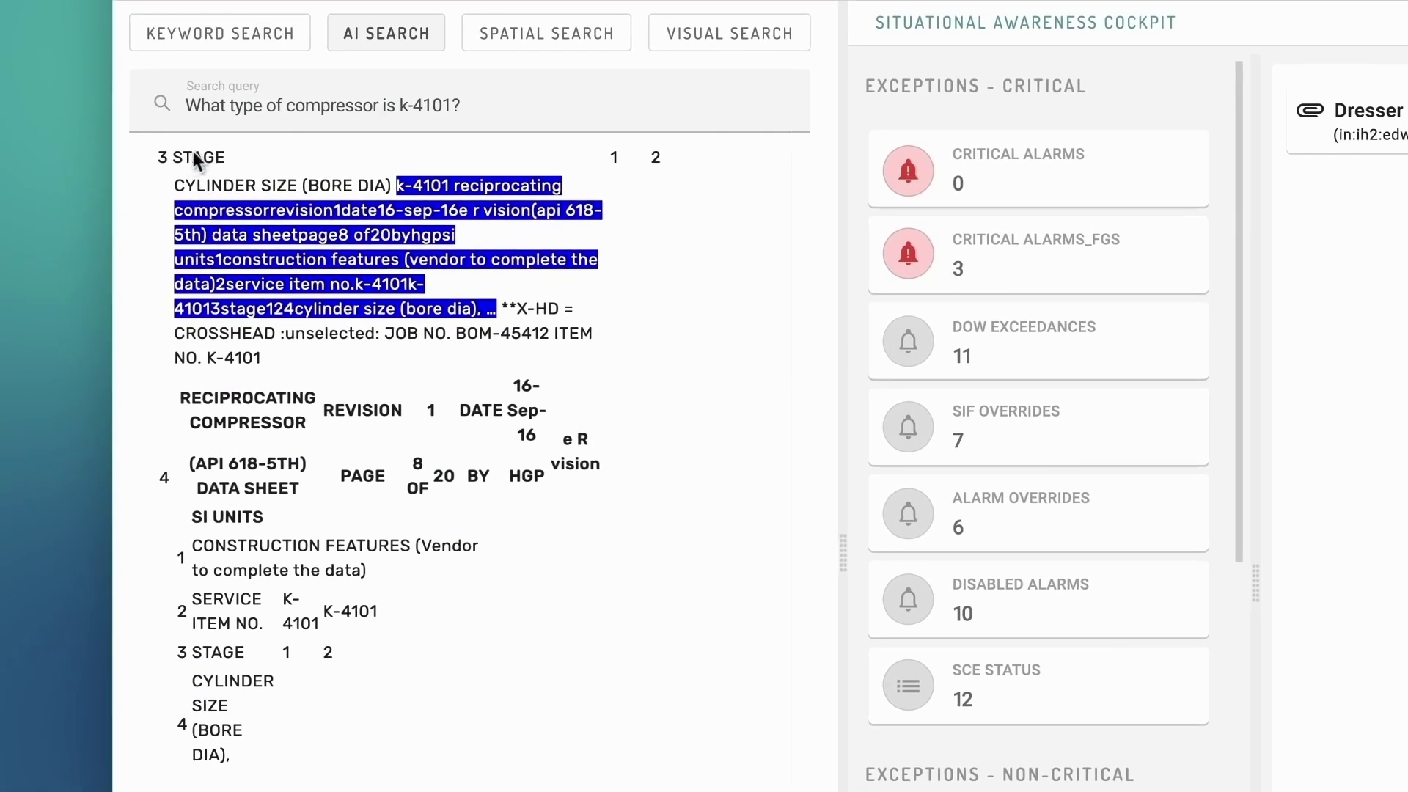
AI-search the causes of packing wear and open the manual page listing them
key("BackSpace")
key("BackSpace")
key("BackSpace")
key("BackSpace")
key("BackSpace")
key("BackSpace")
key("BackSpace")
key("BackSpace")
key("BackSpace")
key("BackSpace")
key("BackSpace")
key("BackSpace")
key("BackSpace")
key("BackSpace")
key("BackSpace")
key("BackSpace")
key("BackSpace")
key("BackSpace")
key("BackSpace")
key("BackSpace")
type("What")
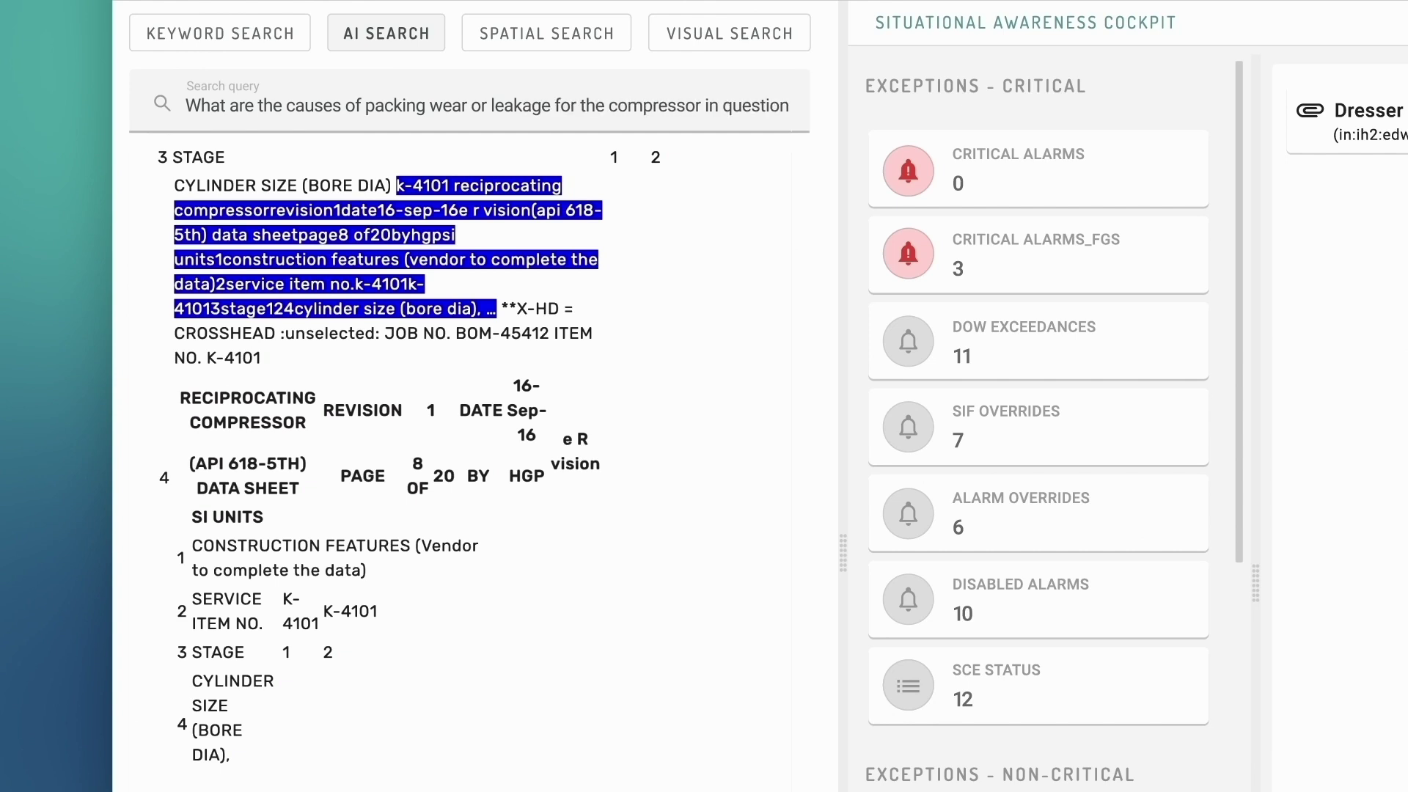
type("?")
key("Return")
scroll(232, 402, "down", 5)
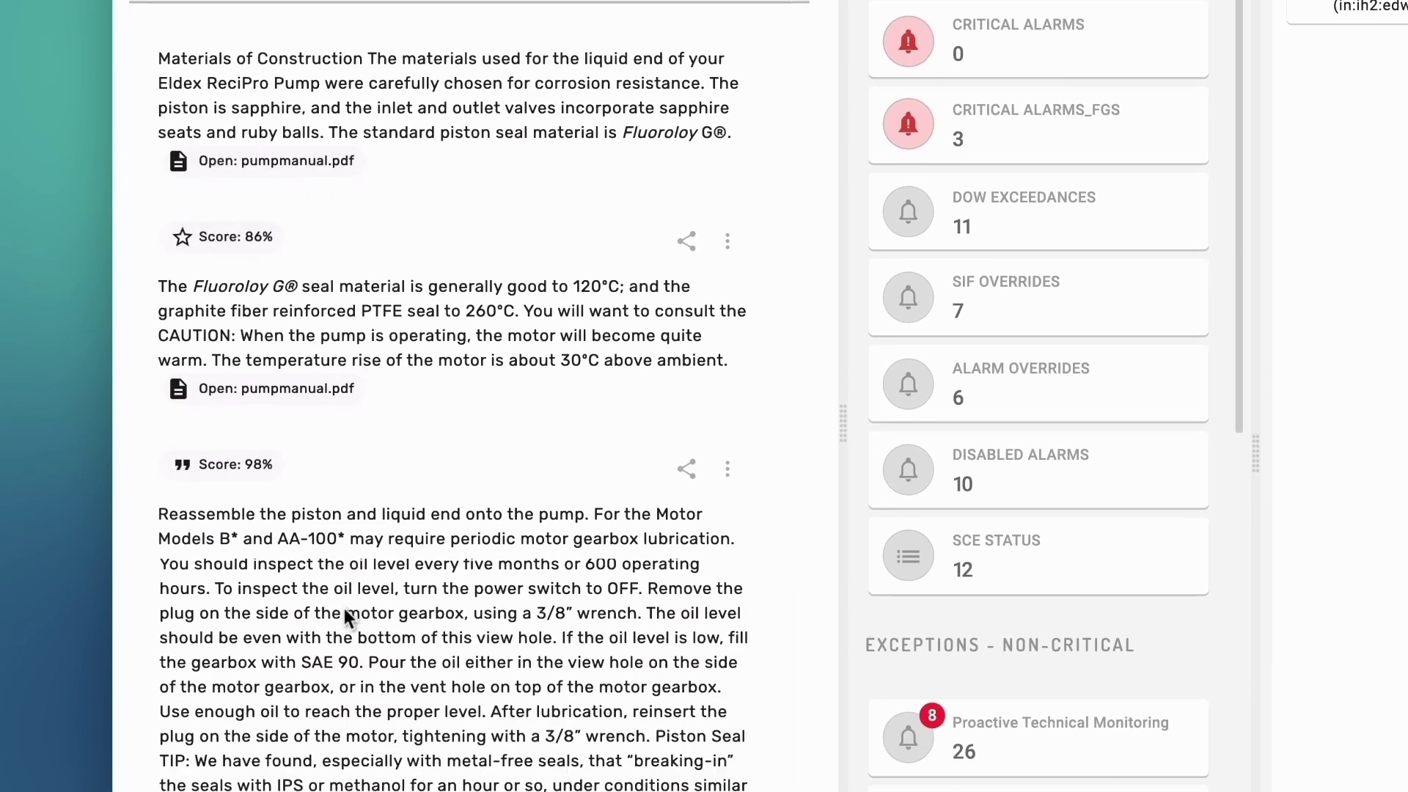
scroll(424, 666, "down", 8)
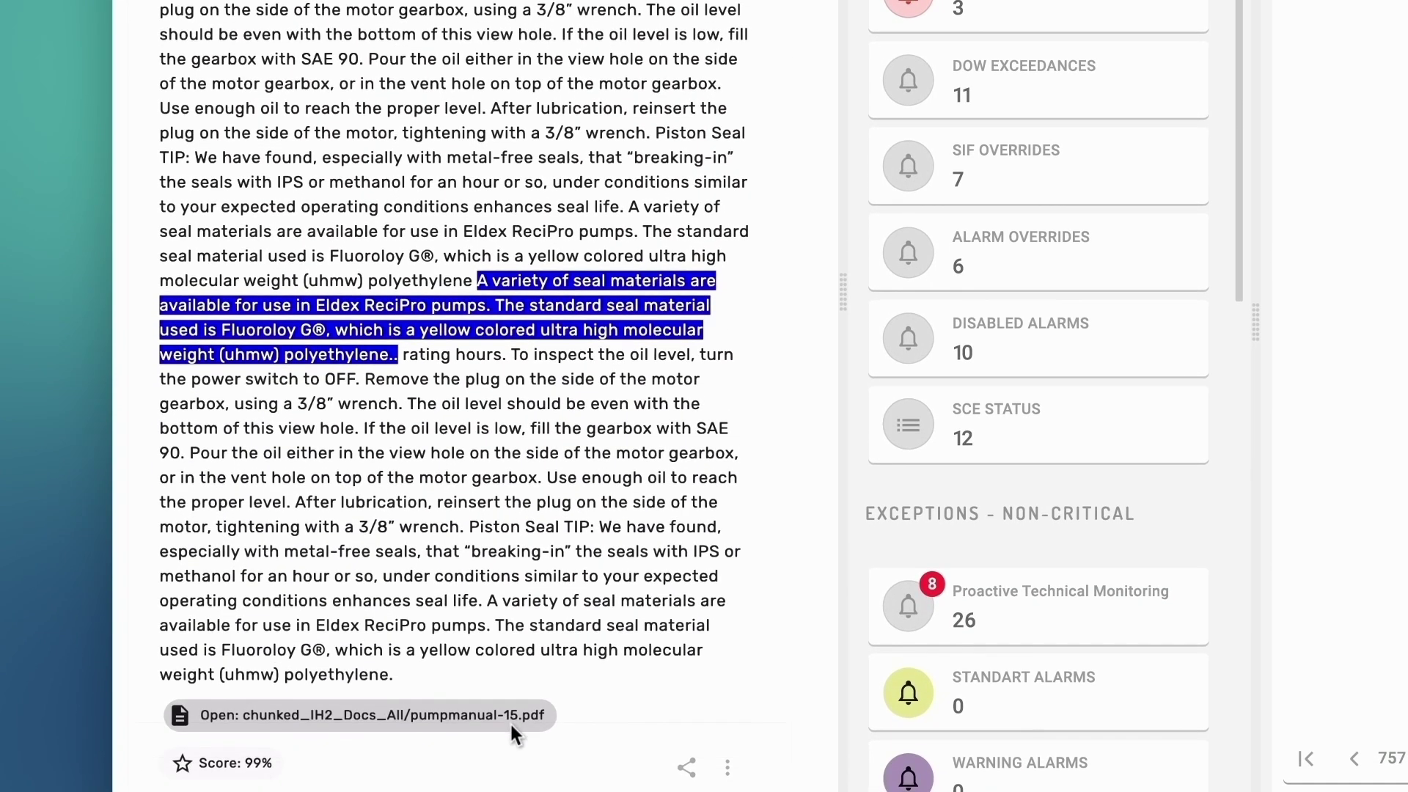
left_click(509, 721)
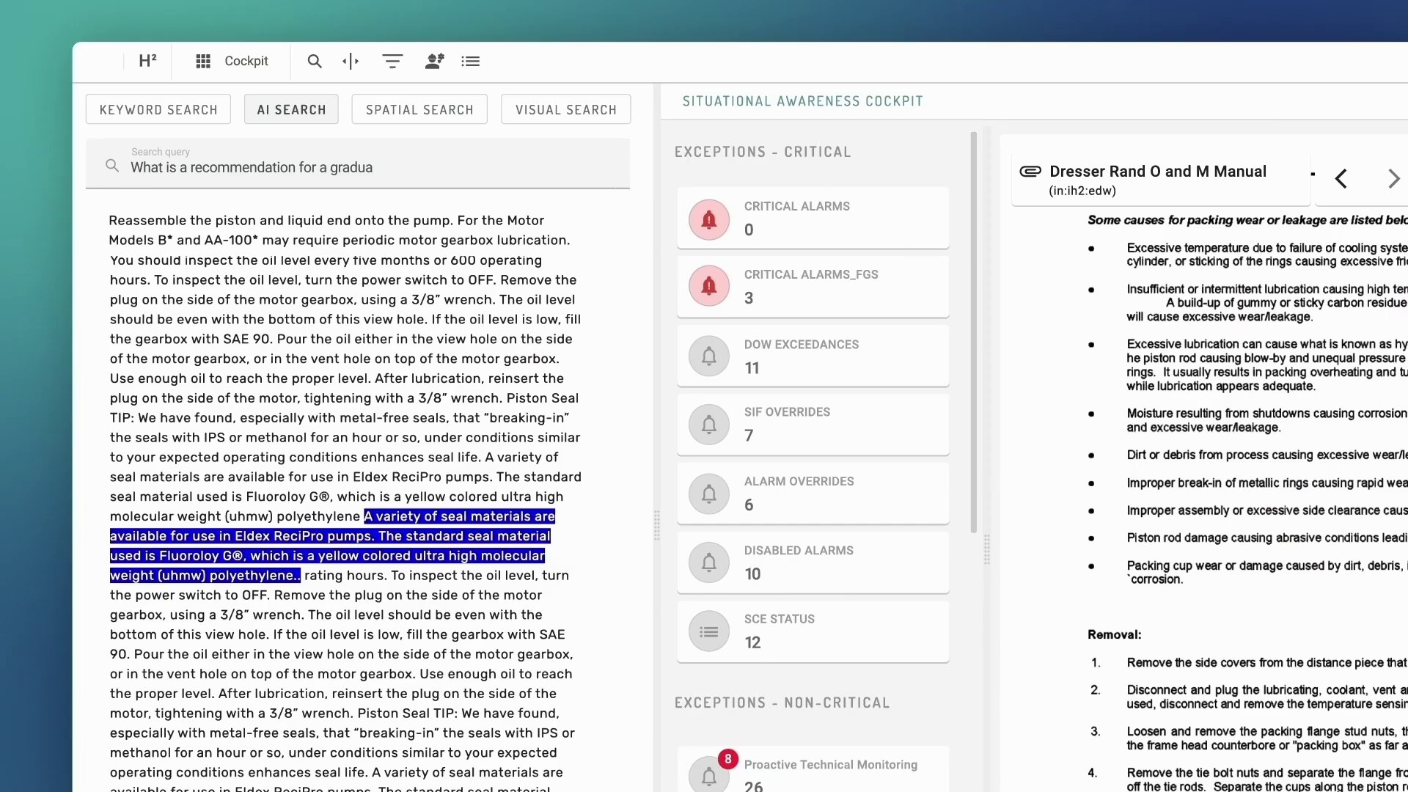
Run the rod-drop recommendation search and review the K-410B Compressor service record's full fact sheet
key("Return")
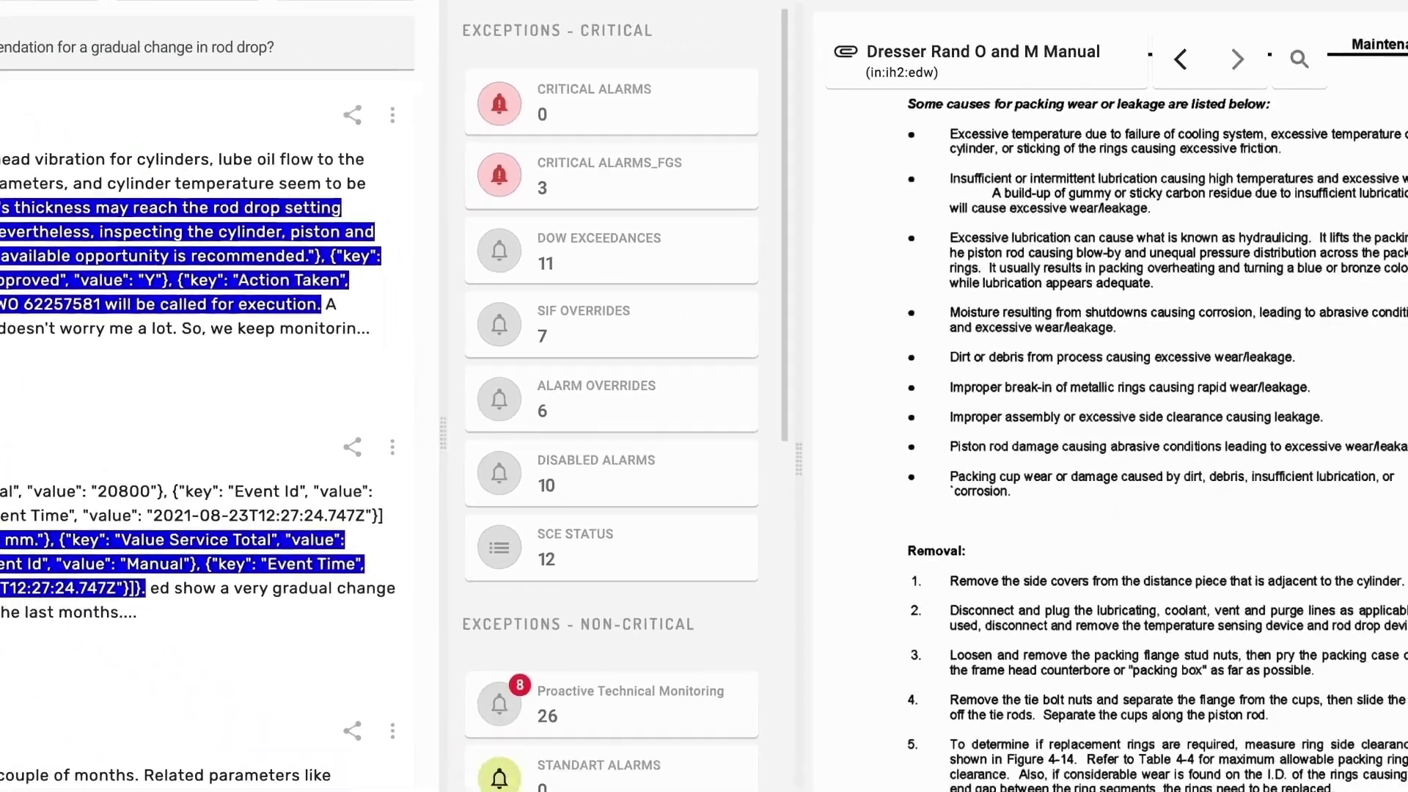
left_click(174, 481)
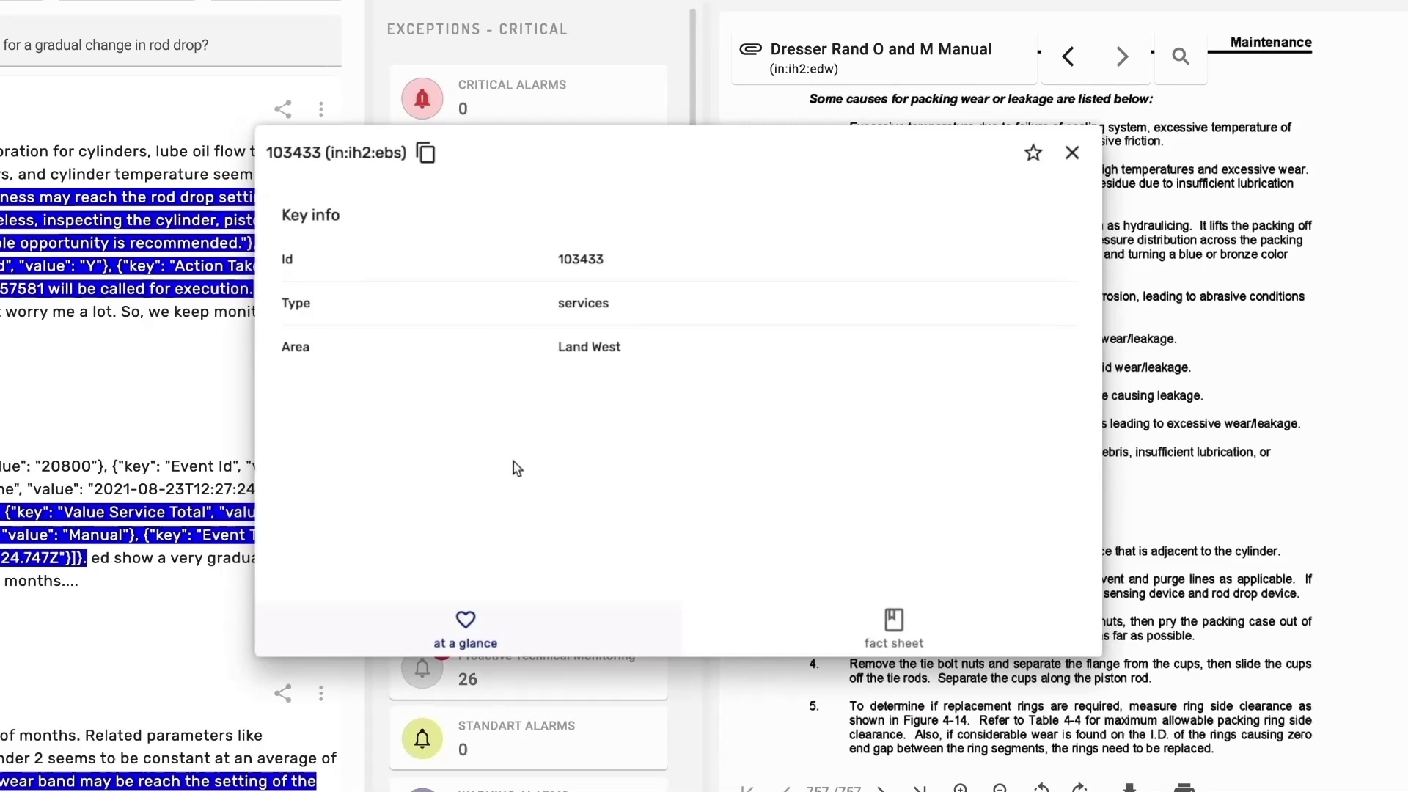
left_click(897, 625)
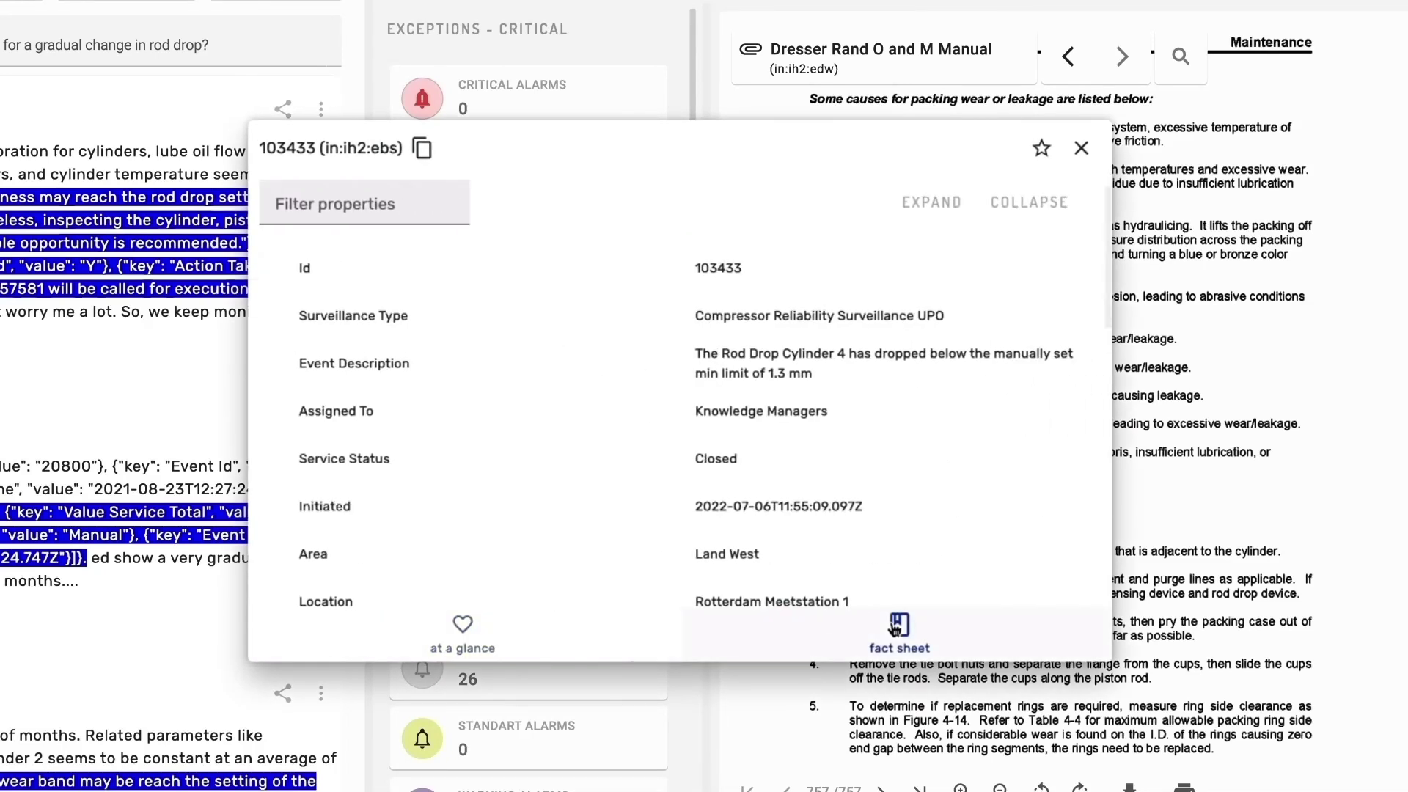
scroll(907, 545, "down", 3)
scroll(908, 547, "down", 2)
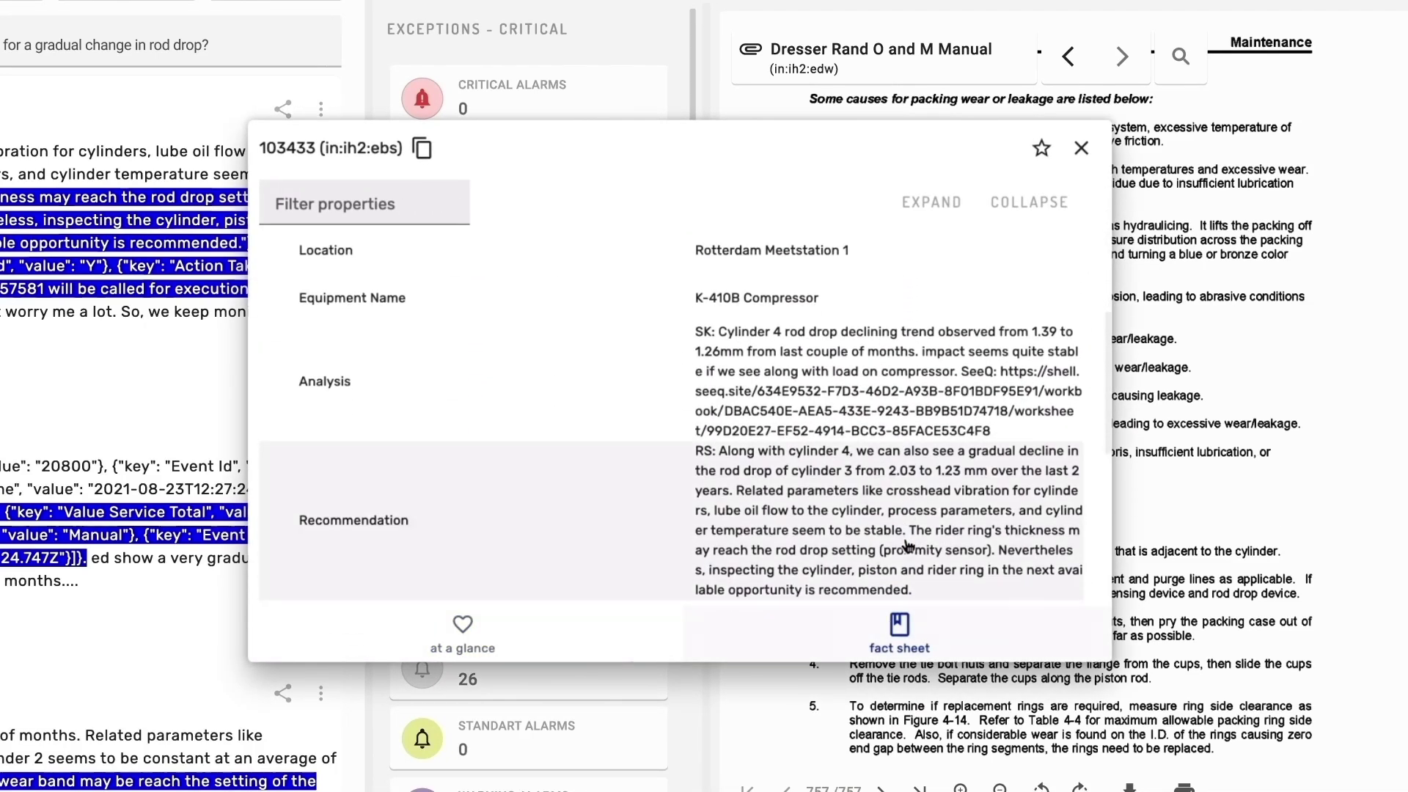
scroll(908, 546, "down", 1)
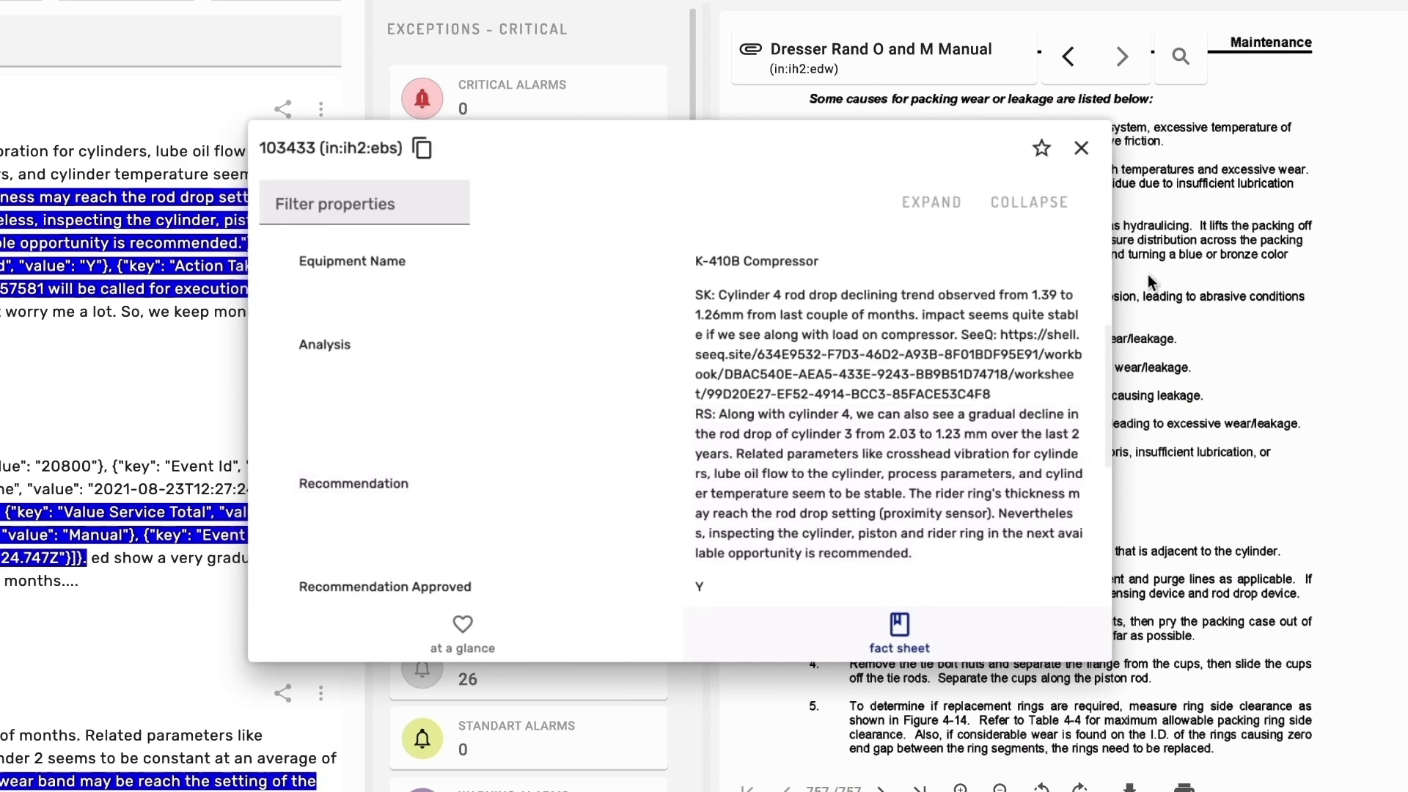
left_click(1082, 150)
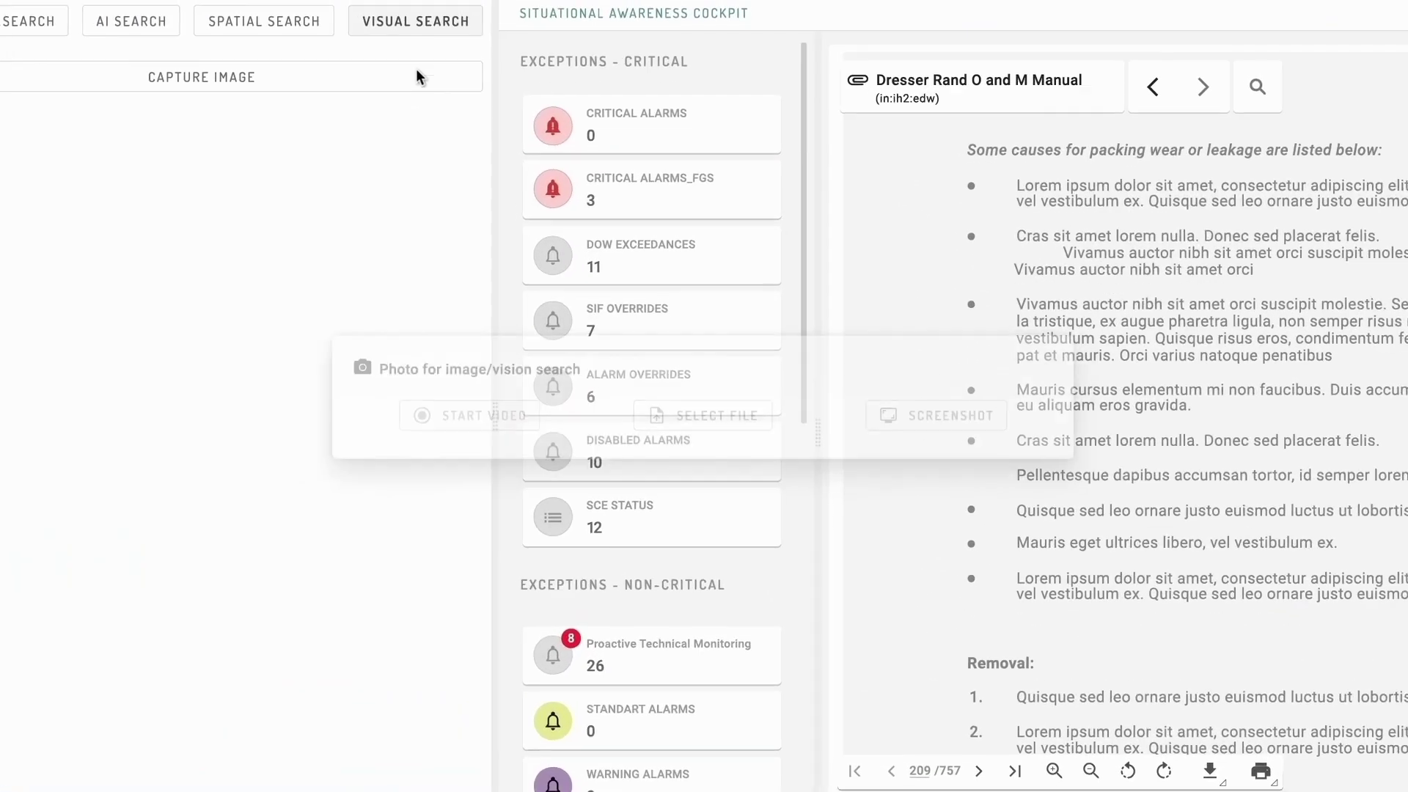
Upload the shaft photo from a file for visual search
left_click(694, 425)
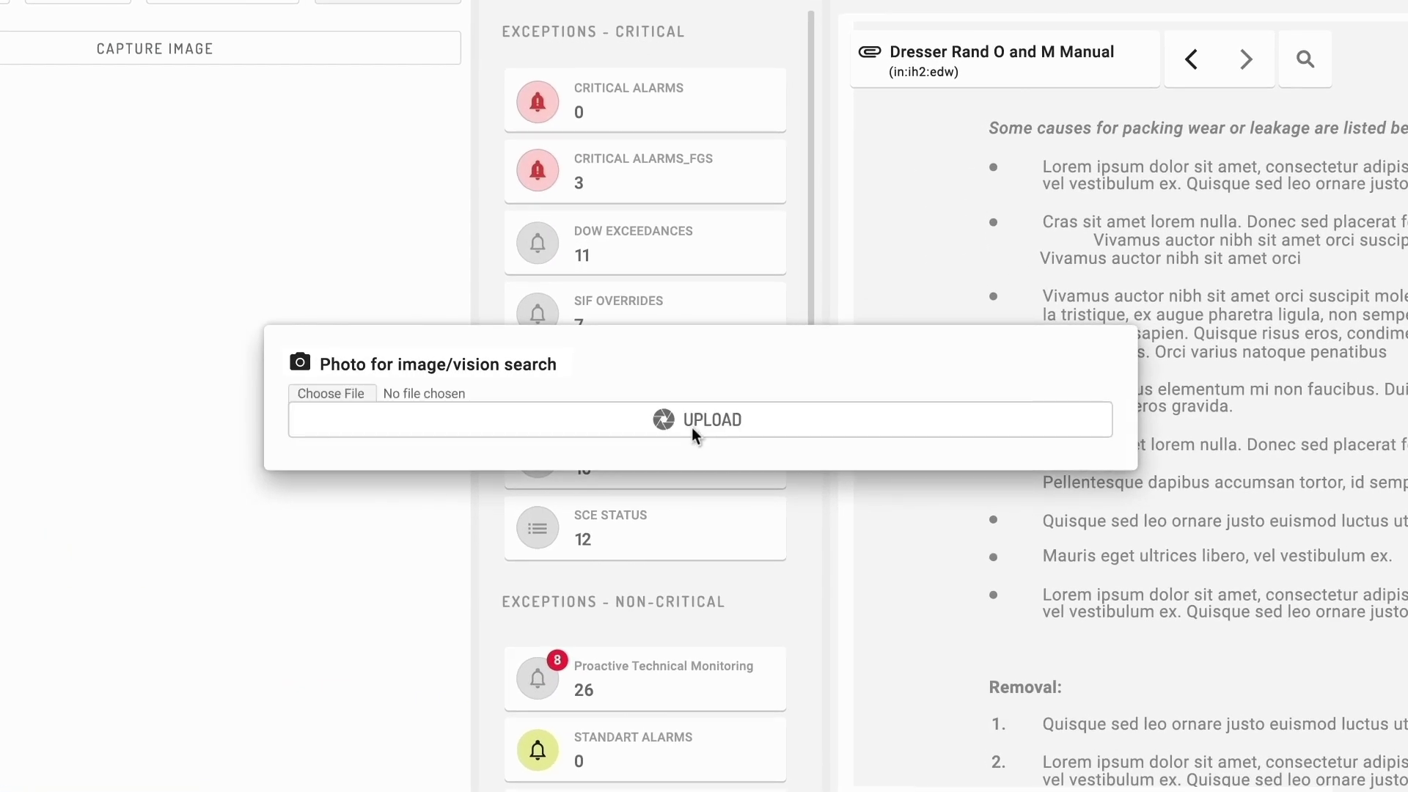
left_click(692, 428)
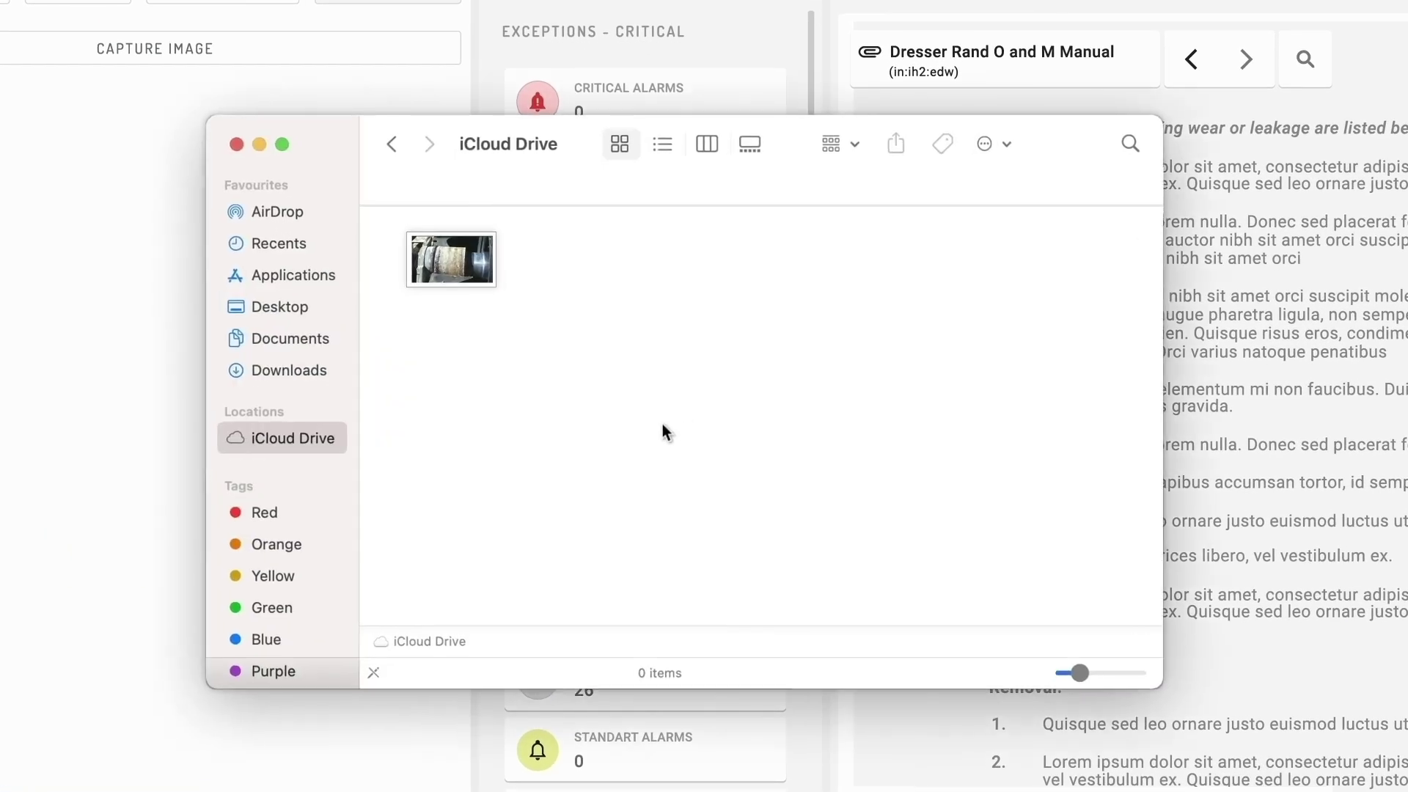
double_click(447, 261)
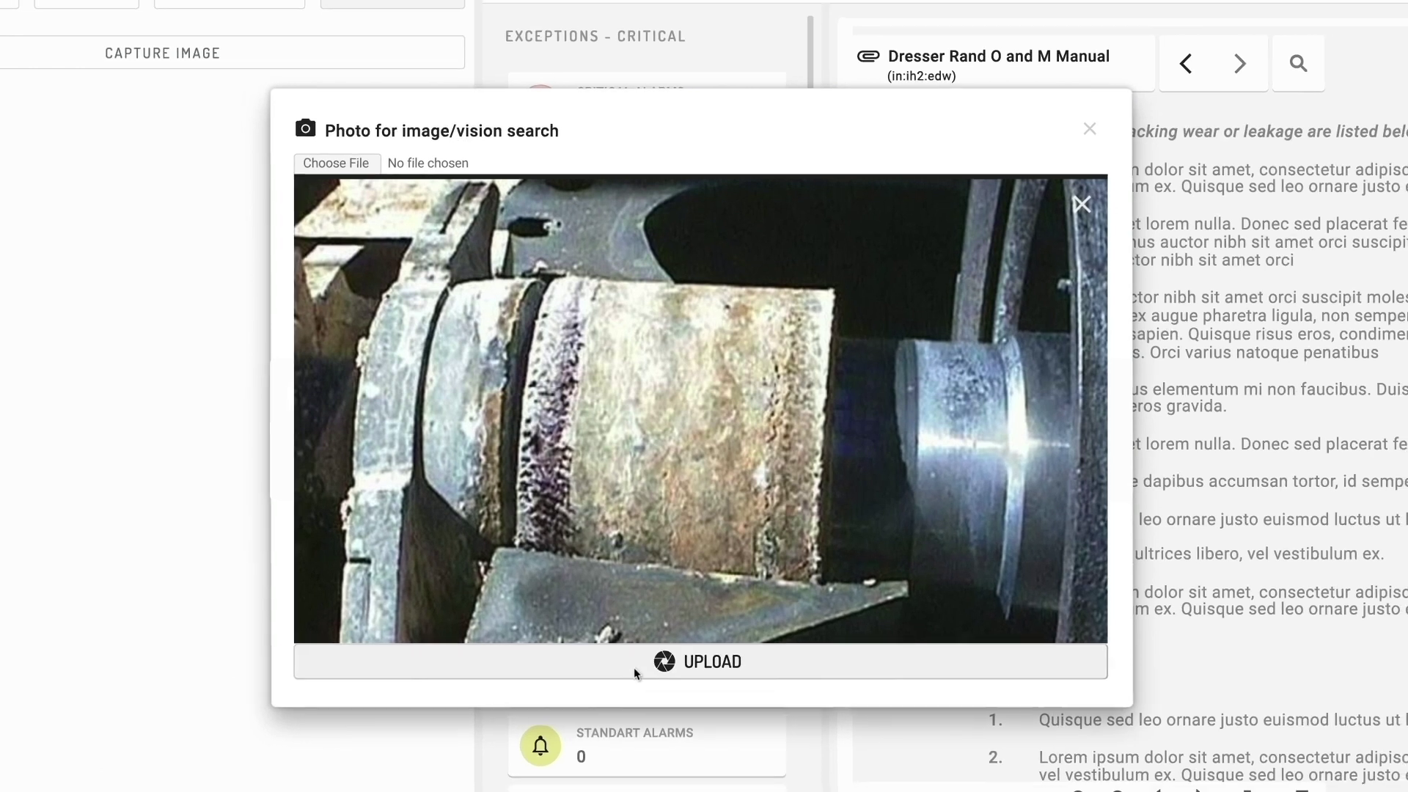
left_click(633, 667)
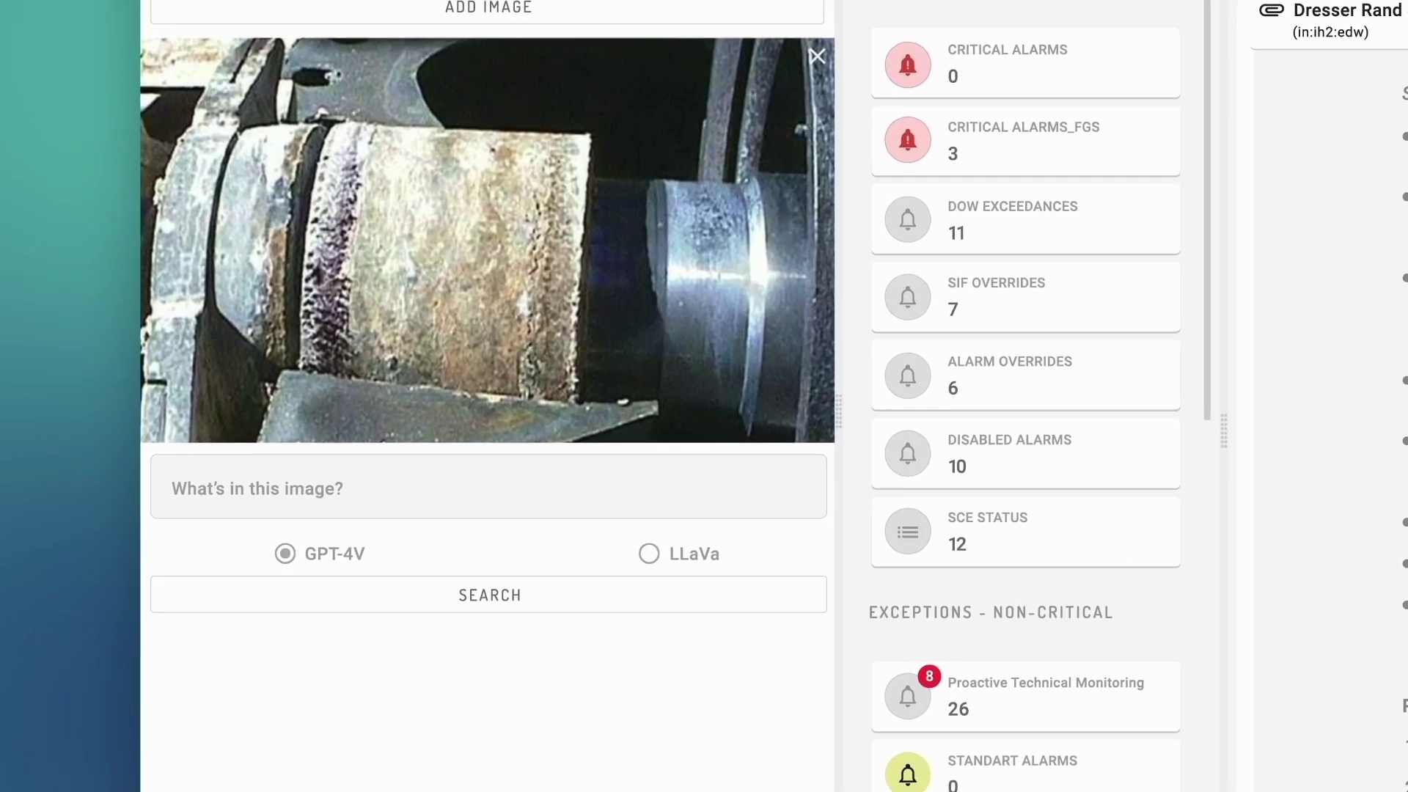
Ask GPT-4V 'Is this pump ok?' about the uploaded photo
type("Is this pu")
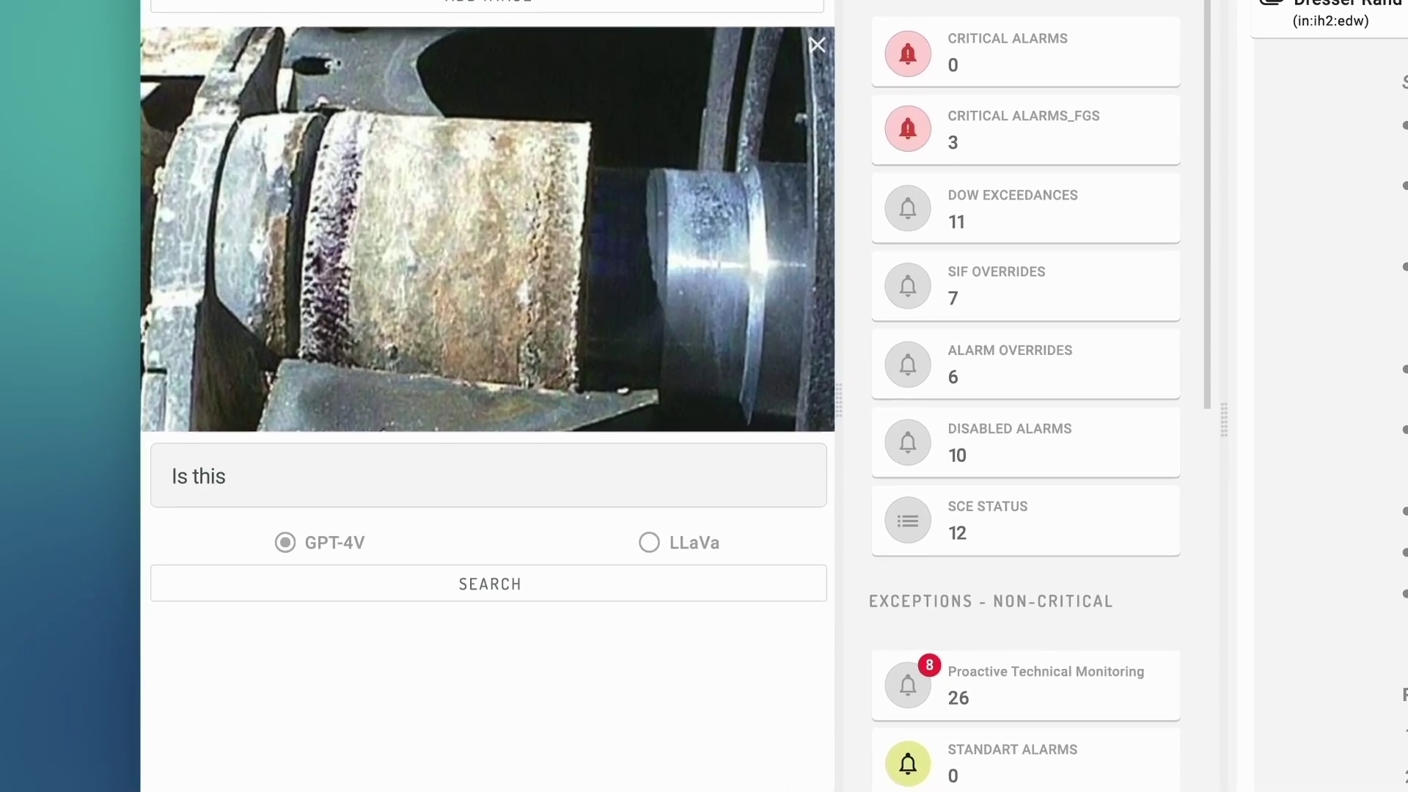
type("mp ok?")
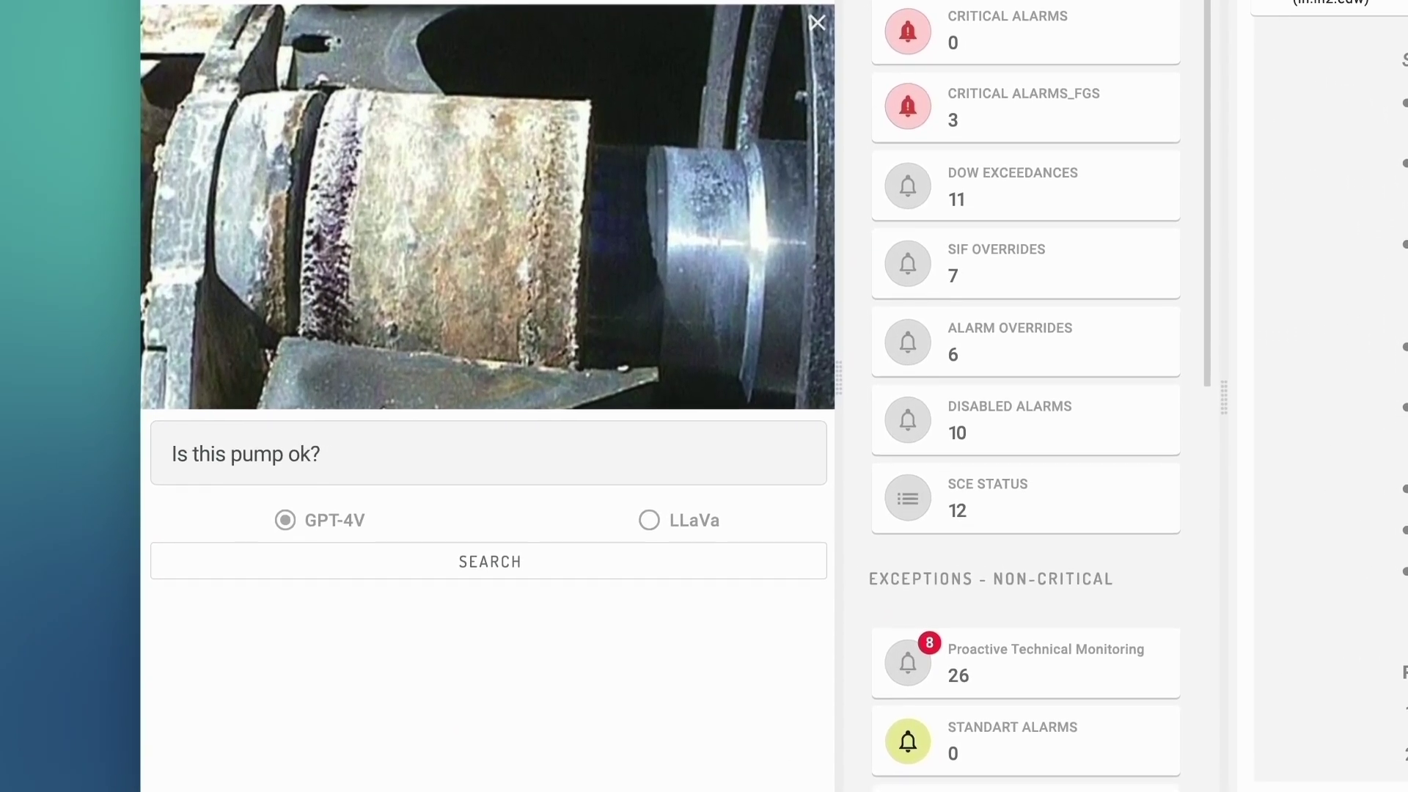
left_click(286, 514)
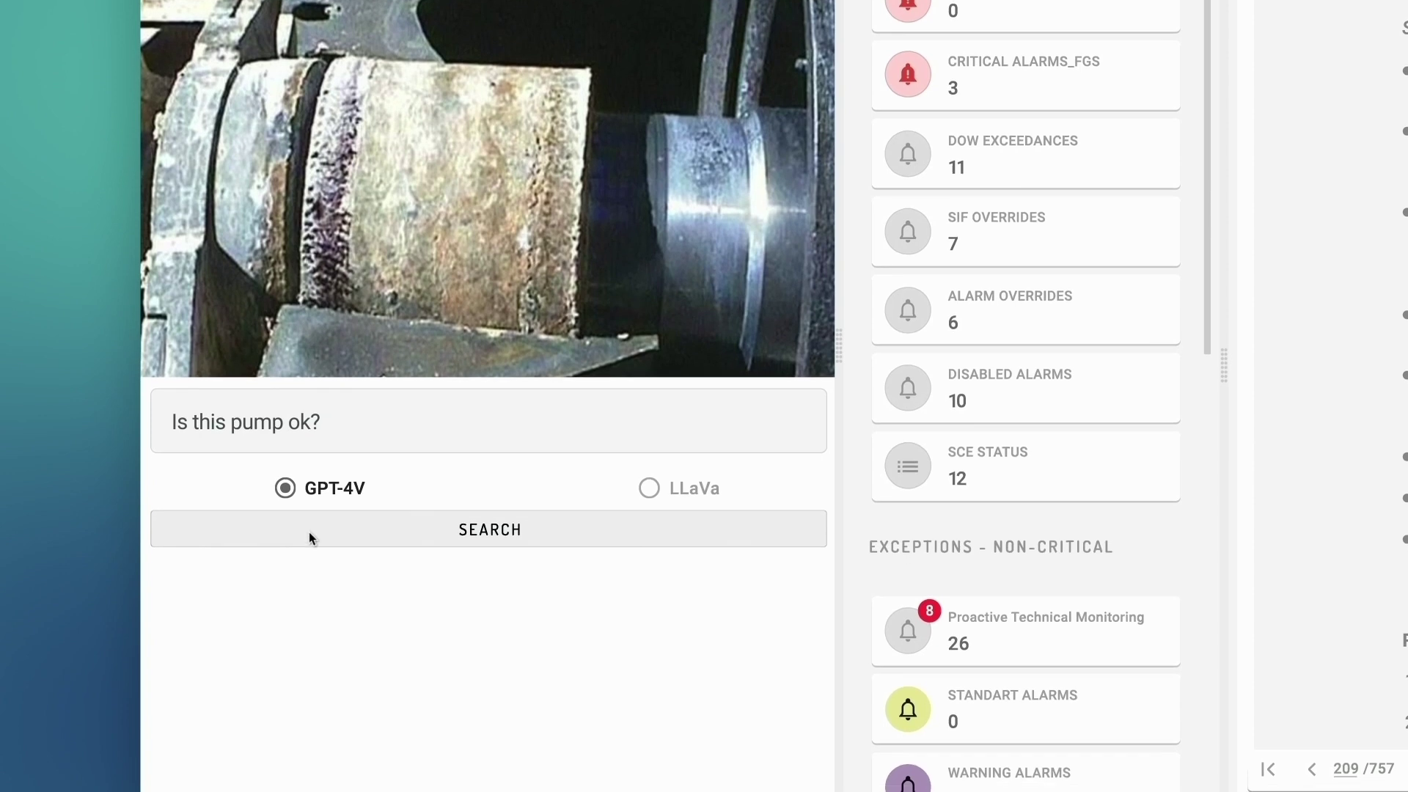
left_click(310, 539)
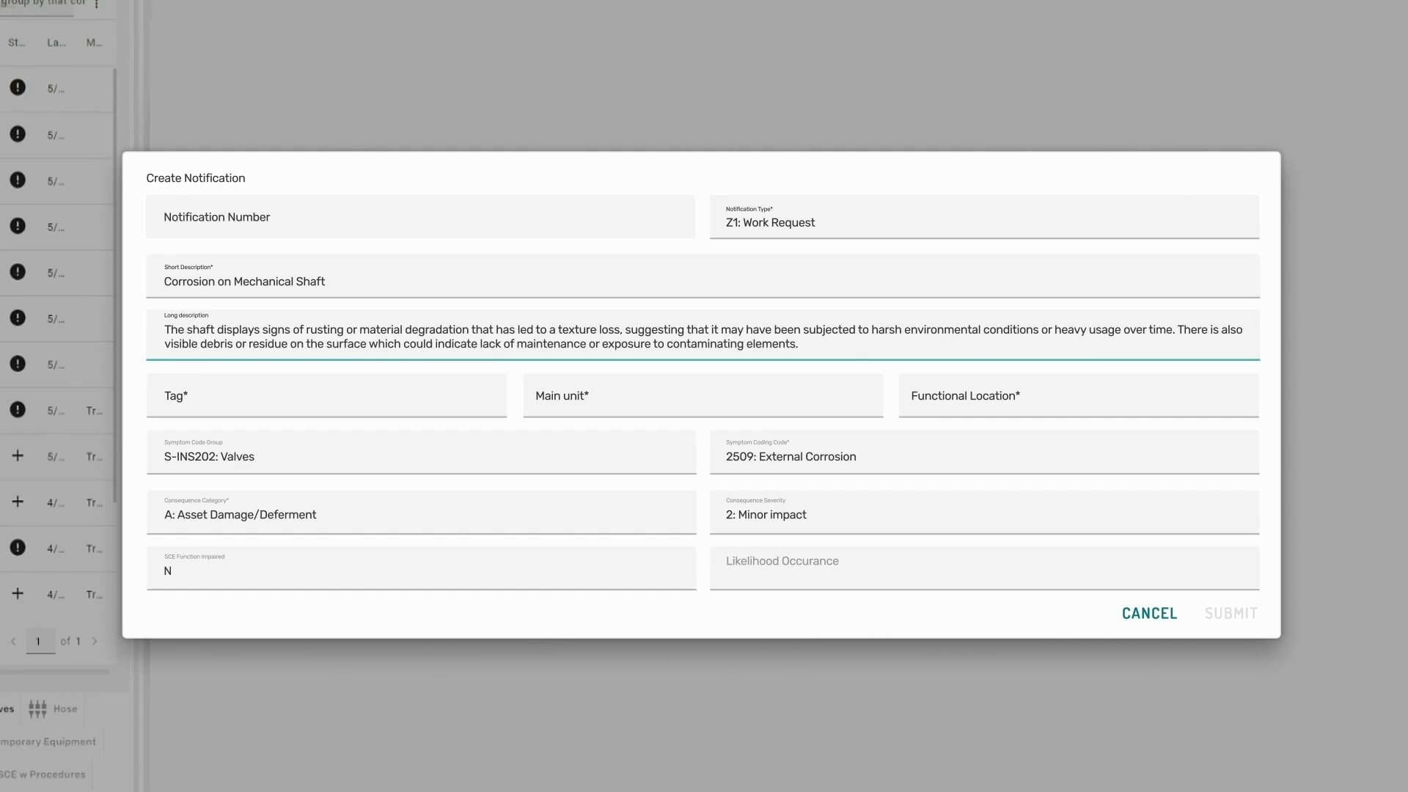
Submit the Z1 'Corrosion on Mechanical Shaft' work-request notification
left_click(1224, 614)
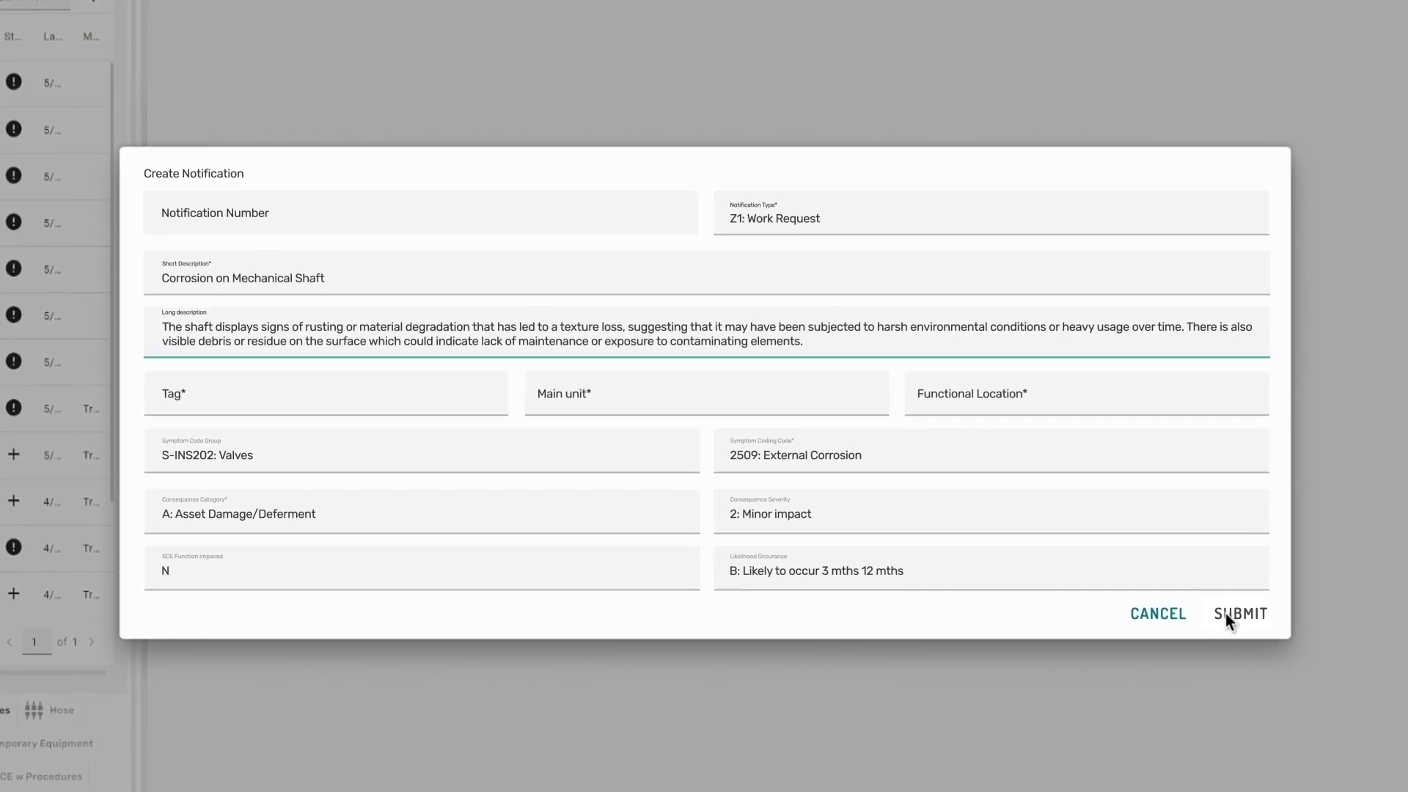